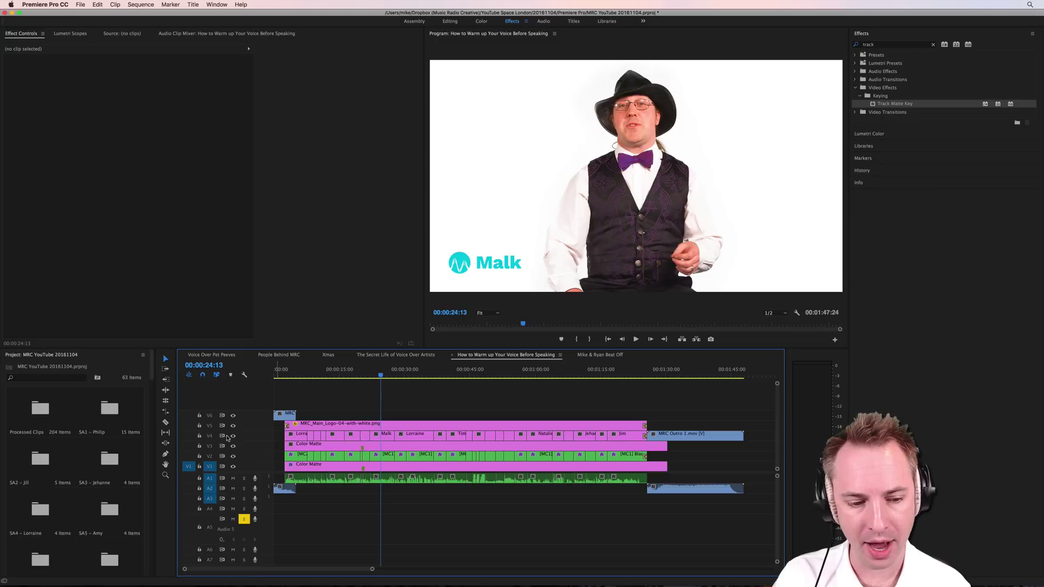
After previewing with V4 hidden, delete the Malk name clip and the old V5 logo clip
{"action": "left_click", "coordinate": [233, 436]}
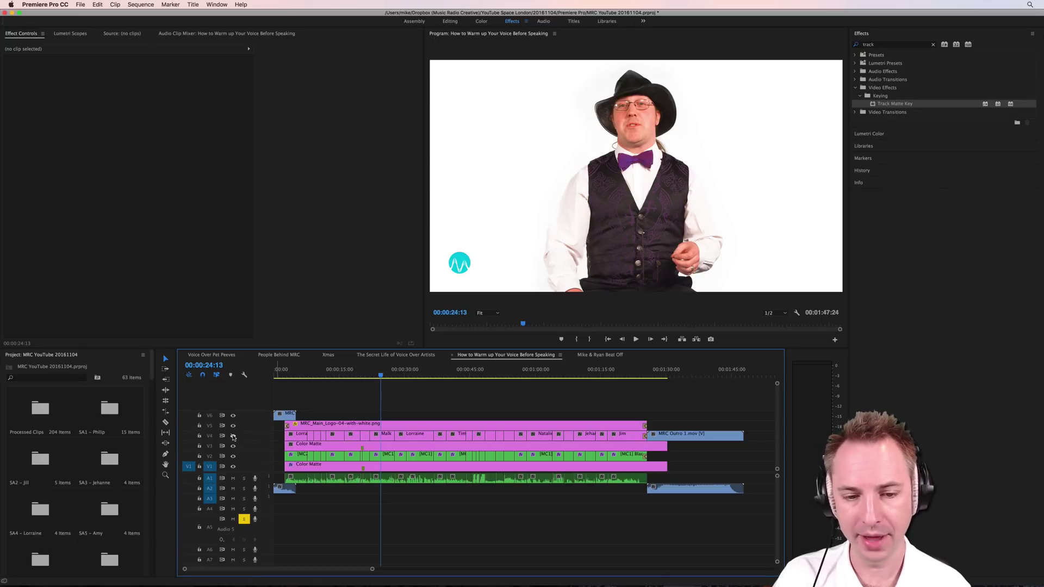
{"action": "left_click", "coordinate": [233, 436]}
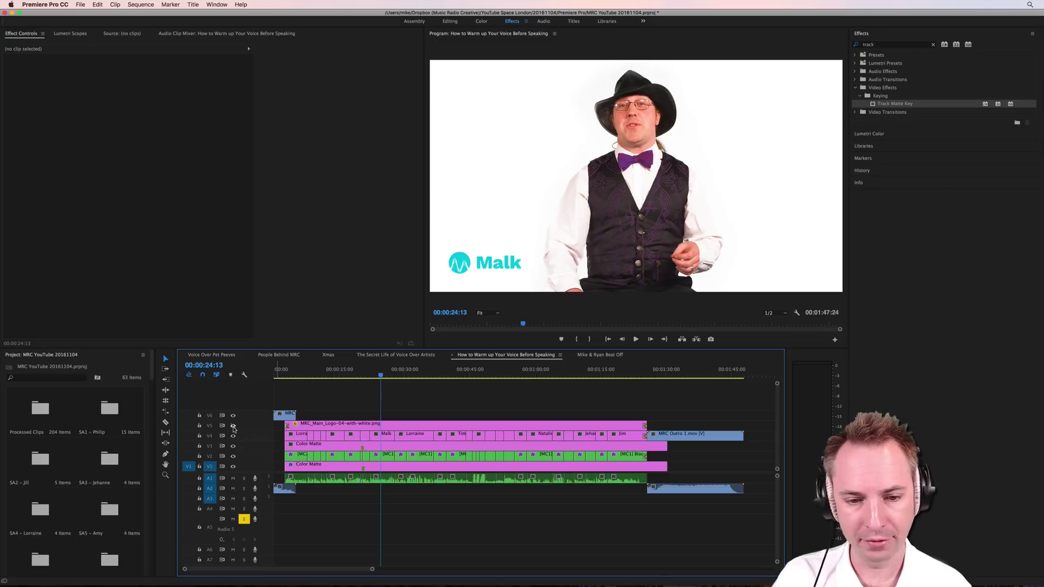
{"action": "left_click", "coordinate": [380, 437]}
{"action": "key", "text": "Delete"}
{"action": "left_click", "coordinate": [385, 424]}
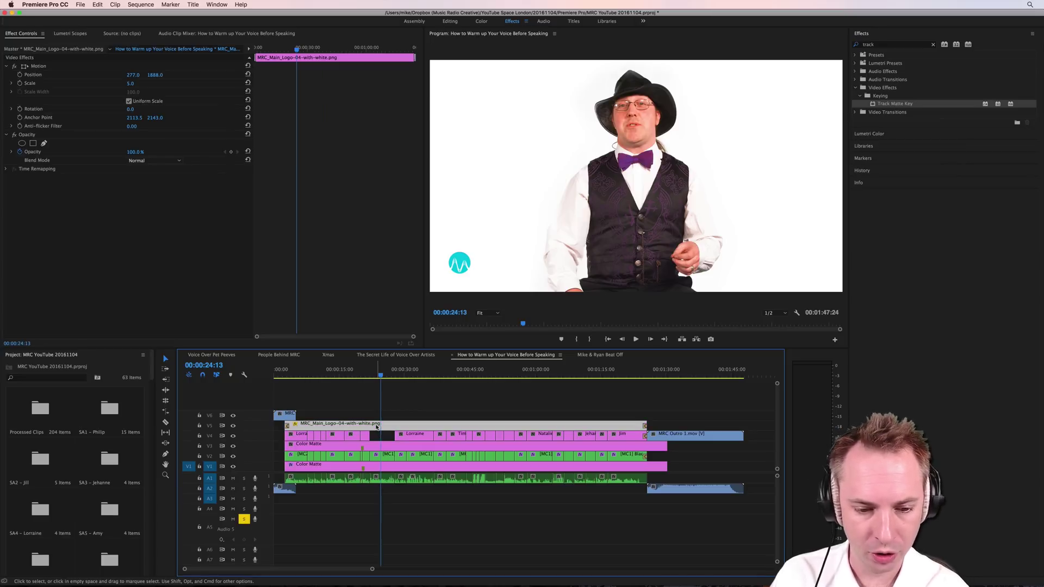
{"action": "key", "text": "Delete"}
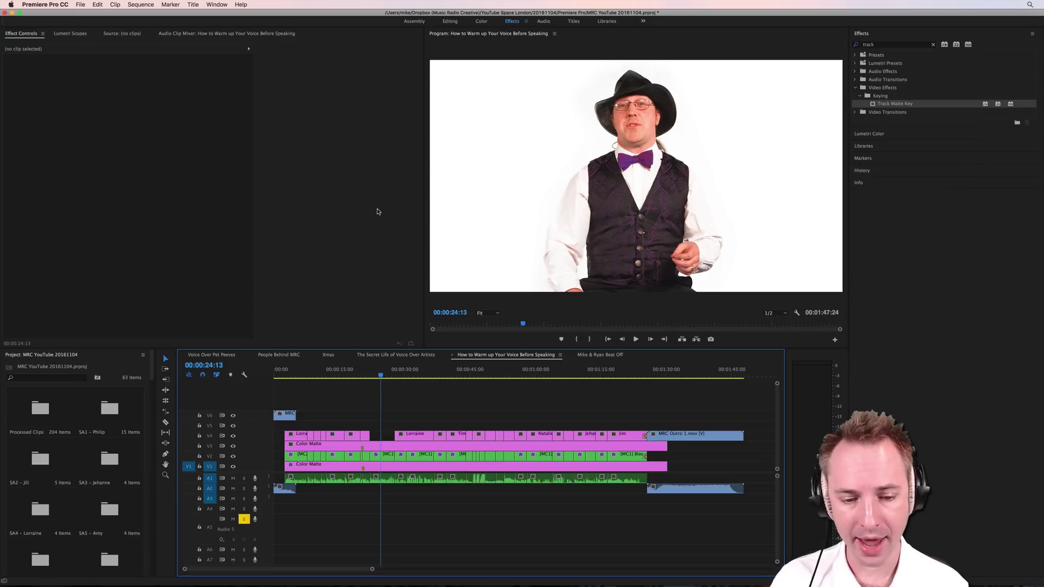
Import MRC_Main_Logo-04-with-white.png from the Finder PNG folder into the Project panel
{"action": "key", "text": "super+Tab"}
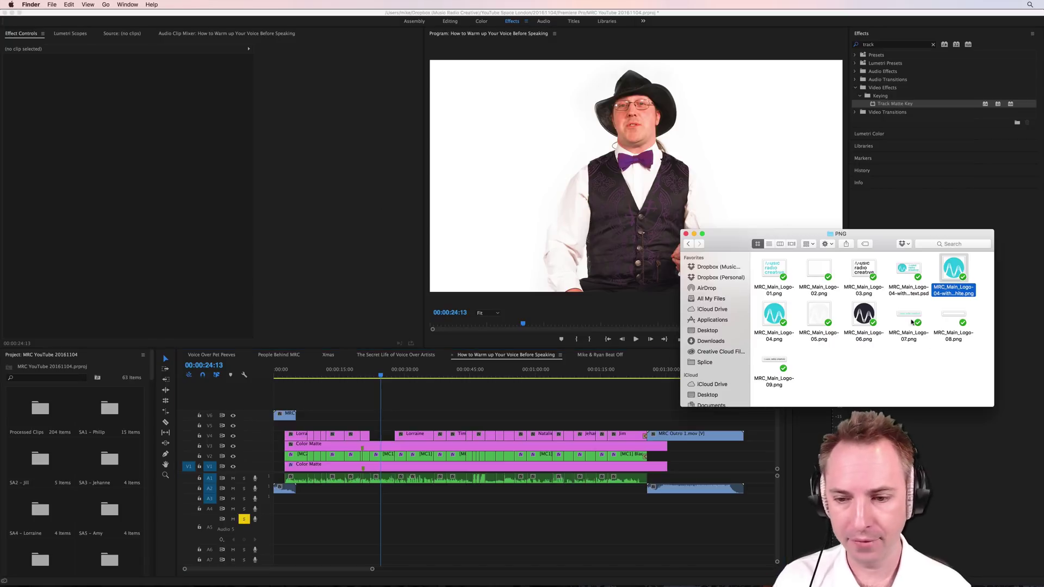
{"action": "scroll", "coordinate": [96, 460], "scroll_direction": "down", "scroll_amount": 5}
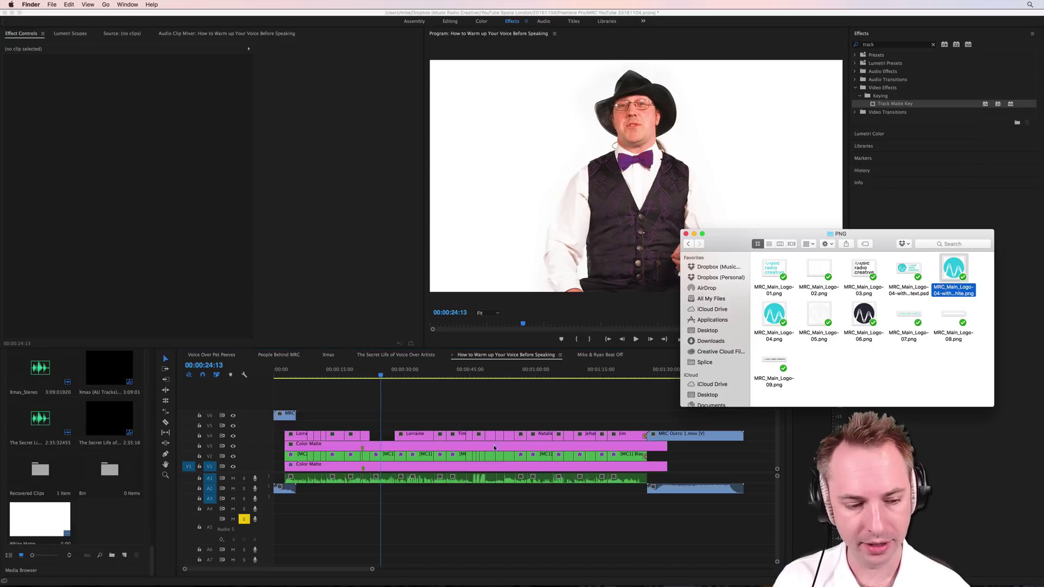
{"action": "left_click_drag", "start_coordinate": [944, 272], "coordinate": [93, 522]}
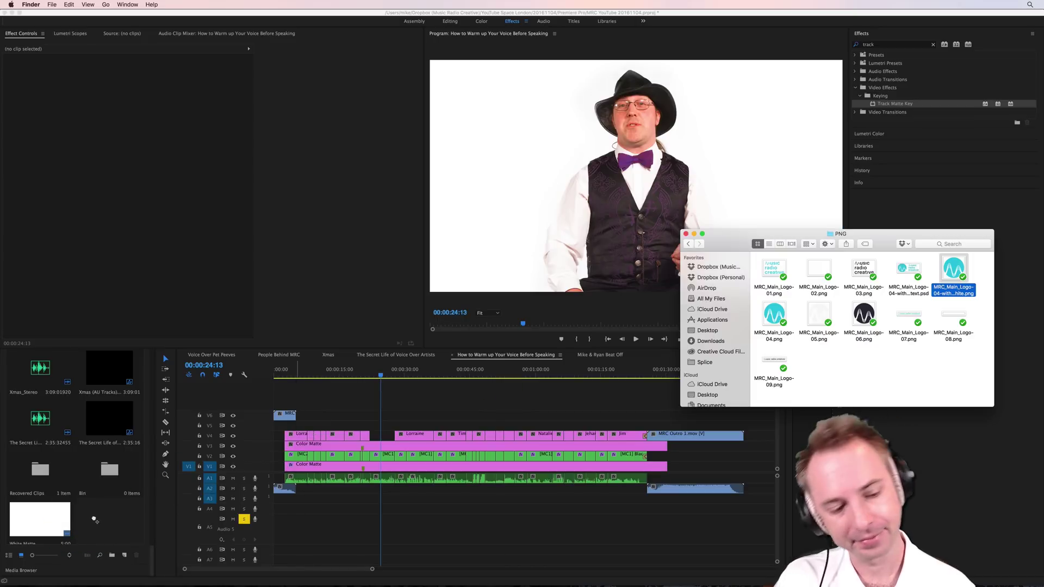
{"action": "left_click", "coordinate": [147, 525]}
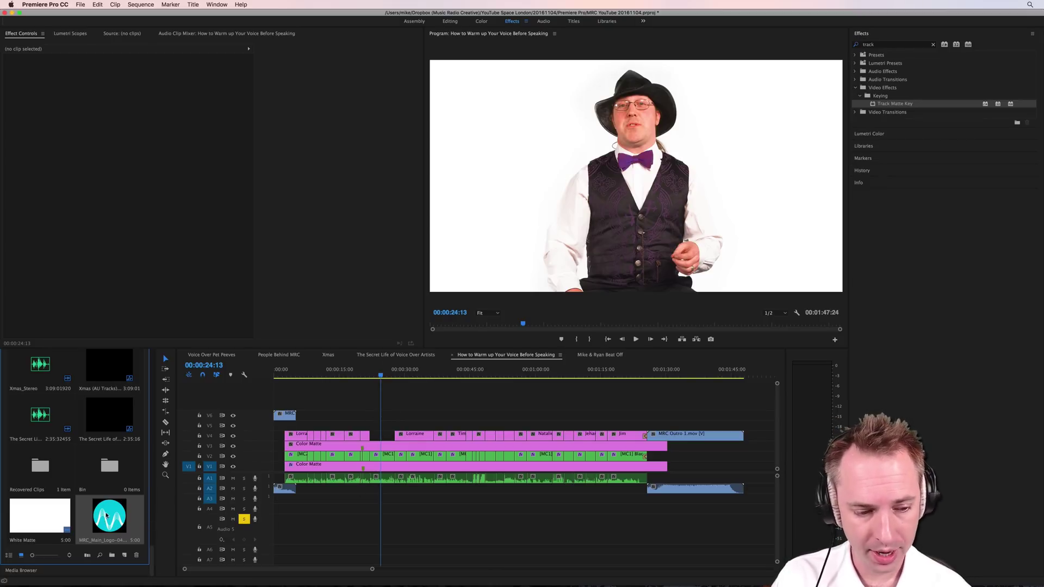
Place the logo PNG on V5 at the playhead and show its settings in Effect Controls
{"action": "left_click_drag", "start_coordinate": [109, 523], "coordinate": [374, 429]}
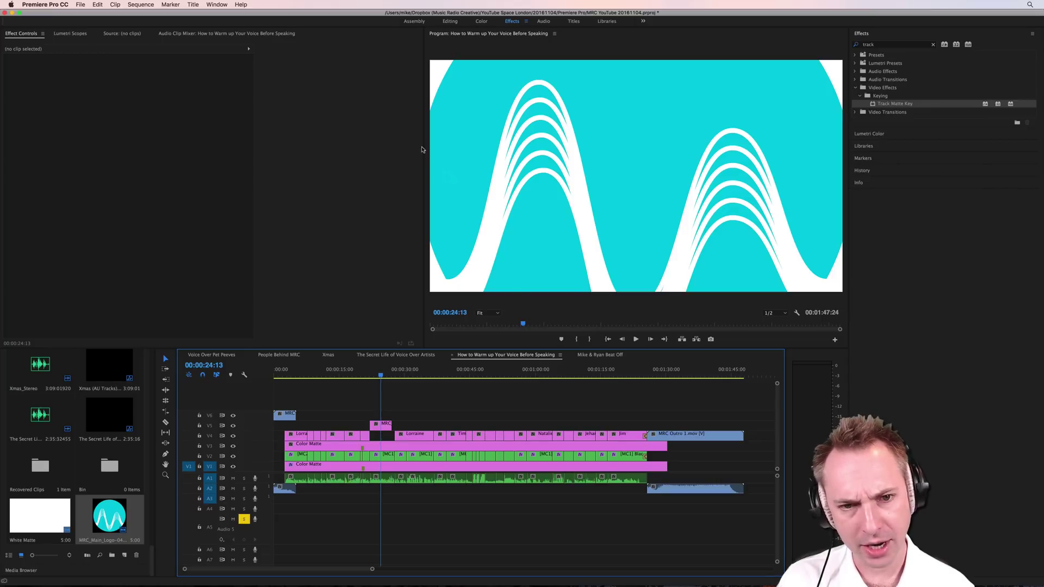
{"action": "left_click", "coordinate": [386, 428]}
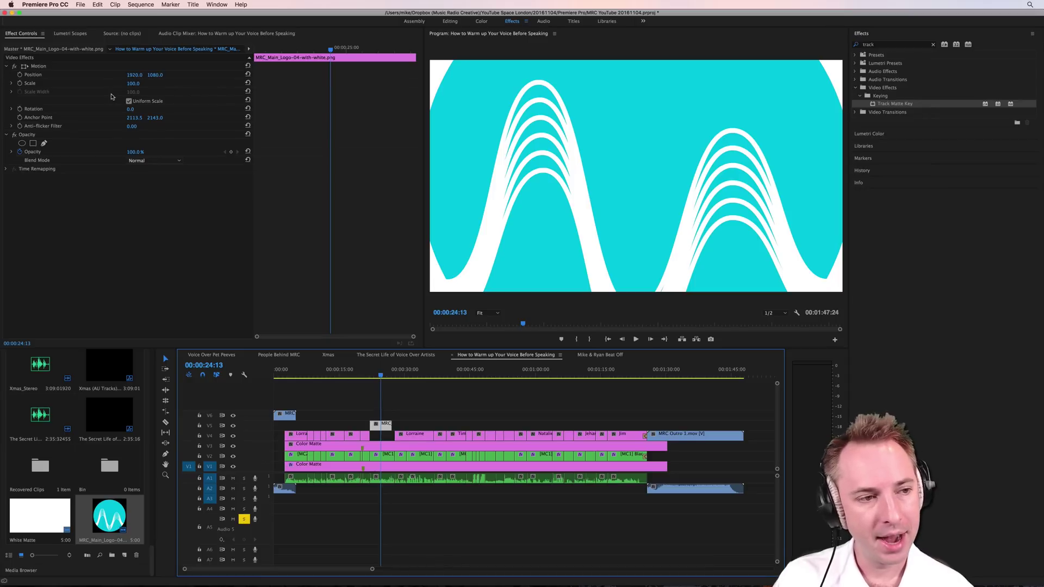
{"action": "left_click", "coordinate": [132, 84]}
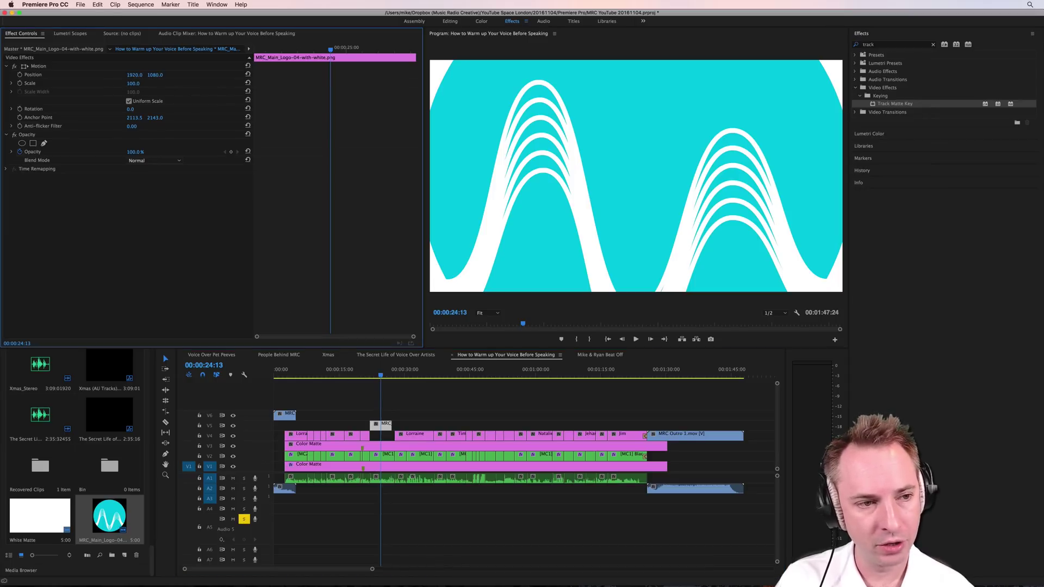
{"action": "left_click", "coordinate": [134, 83]}
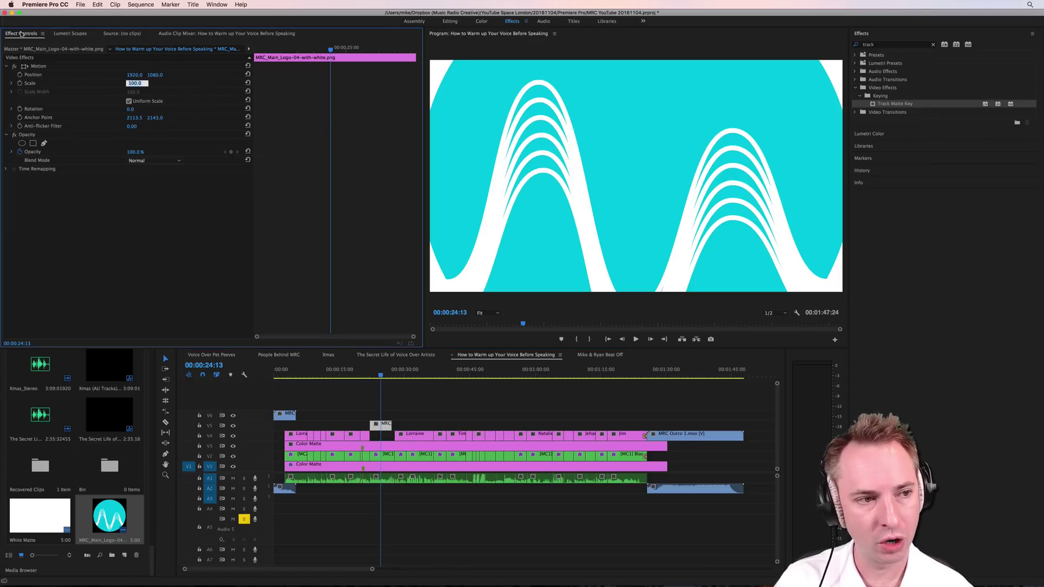
{"action": "left_click", "coordinate": [74, 35]}
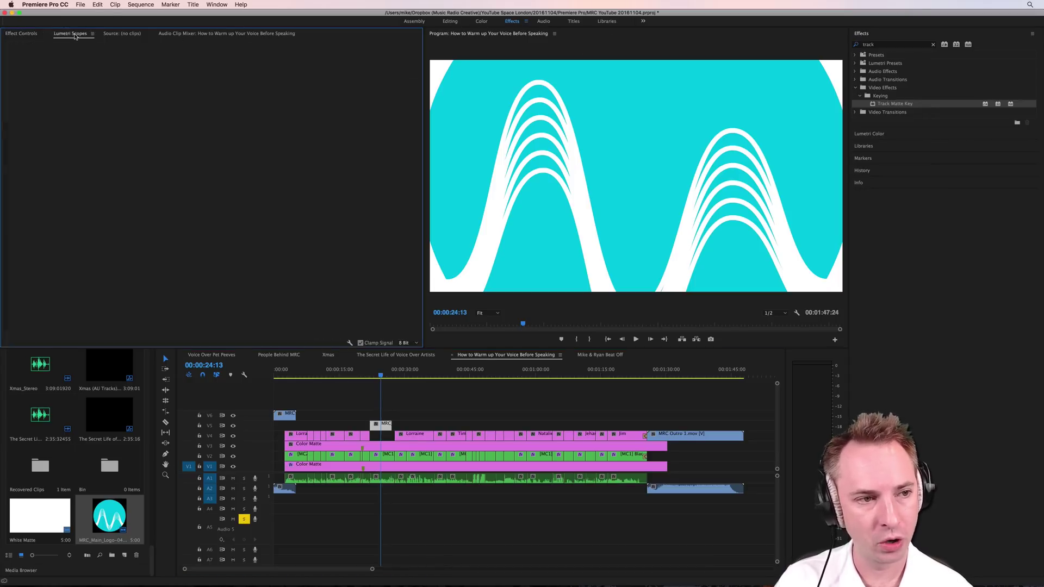
{"action": "left_click", "coordinate": [118, 35]}
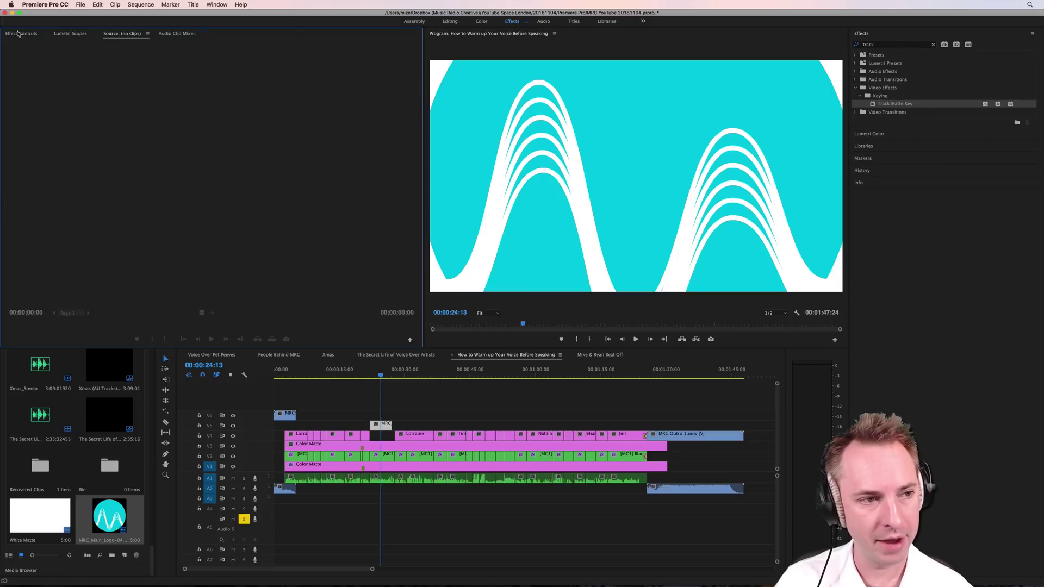
{"action": "left_click", "coordinate": [18, 33]}
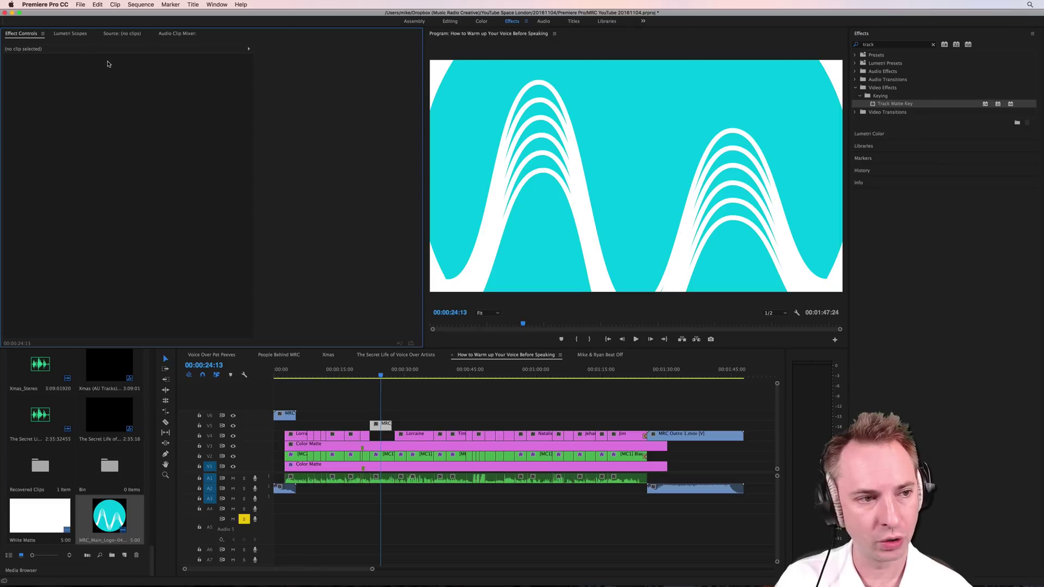
{"action": "left_click", "coordinate": [376, 425]}
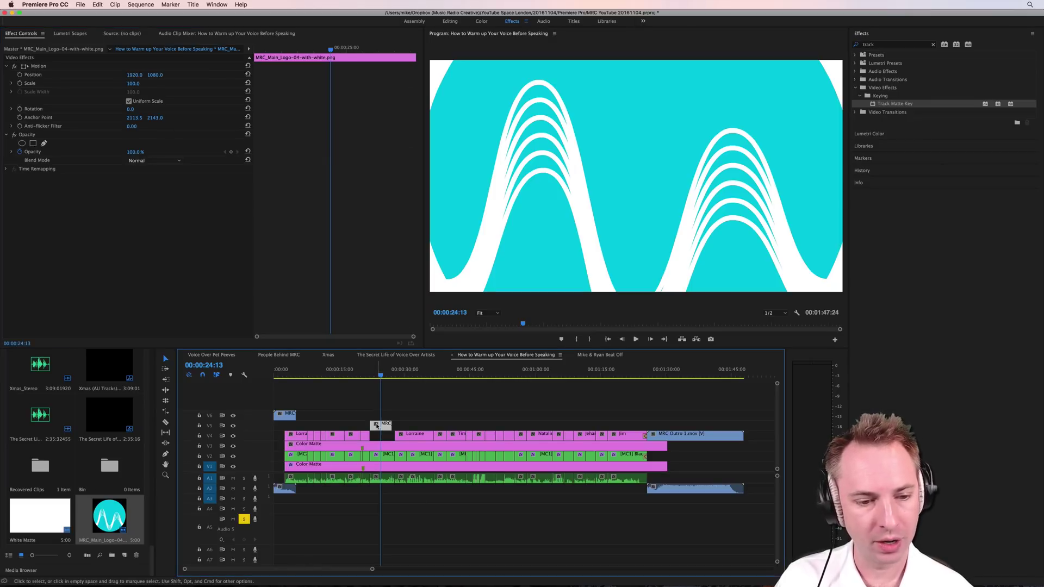
Shrink the logo from 46 down to scale 5 and position it at 234, 1928
{"action": "left_click", "coordinate": [135, 84]}
{"action": "type", "text": "46"}
{"action": "key", "text": "Return"}
{"action": "left_click_drag", "start_coordinate": [131, 83], "coordinate": [115, 83]}
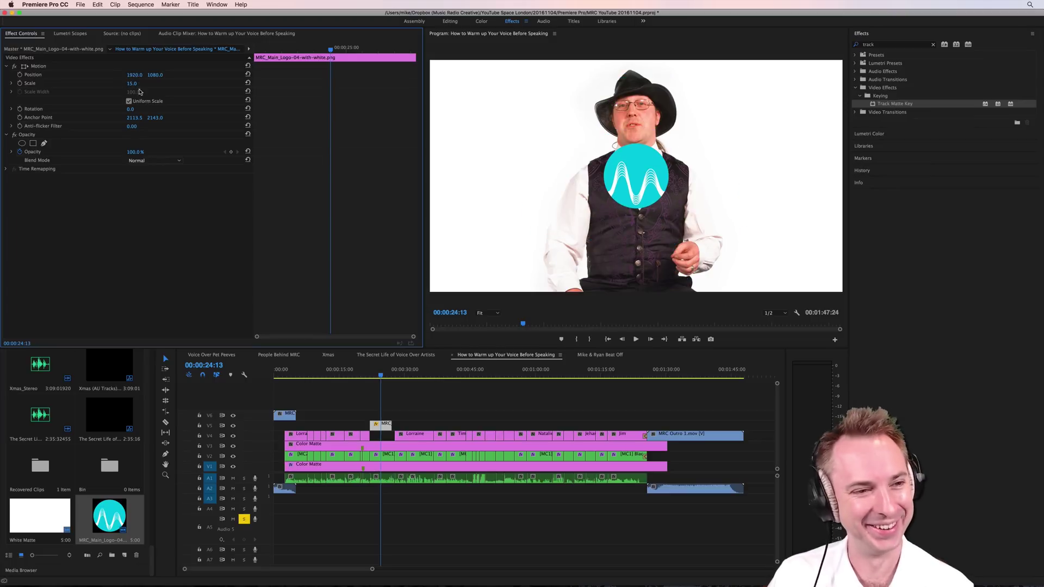
{"action": "left_click", "coordinate": [77, 84]}
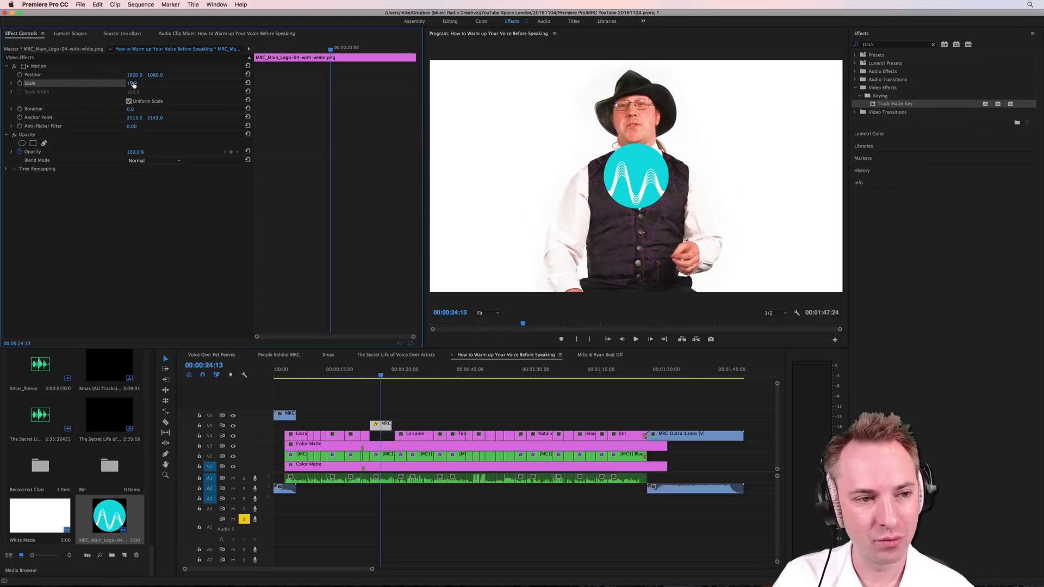
{"action": "left_click_drag", "start_coordinate": [131, 85], "coordinate": [163, 75]}
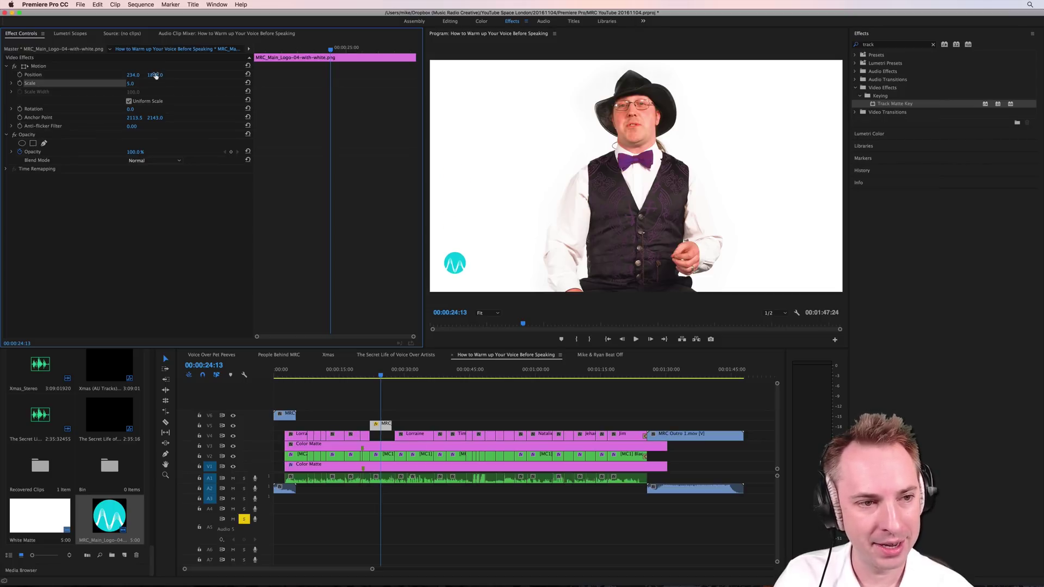
{"action": "left_click_drag", "start_coordinate": [155, 75], "coordinate": [158, 75]}
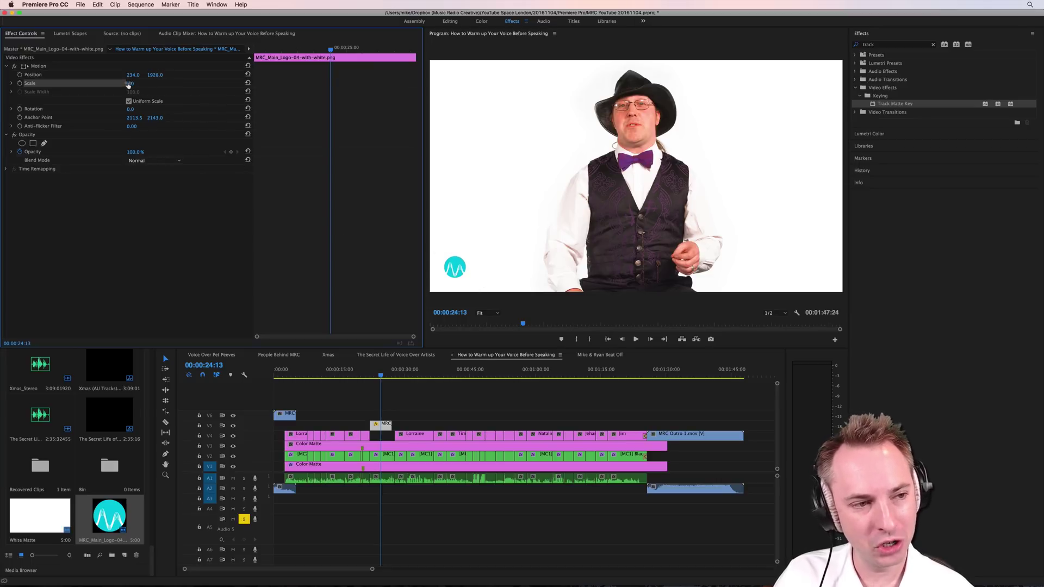
{"action": "left_click_drag", "start_coordinate": [131, 84], "coordinate": [131, 83]}
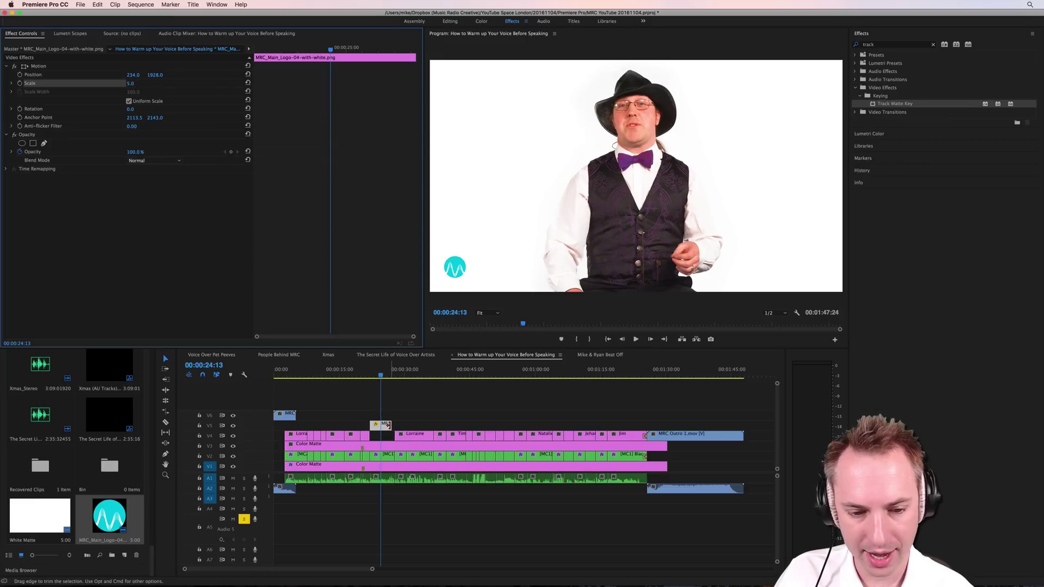
Trim the logo clip outward to span from near the start to the outro, playhead near 00:00:24:15
{"action": "left_click_drag", "start_coordinate": [381, 376], "coordinate": [393, 375]}
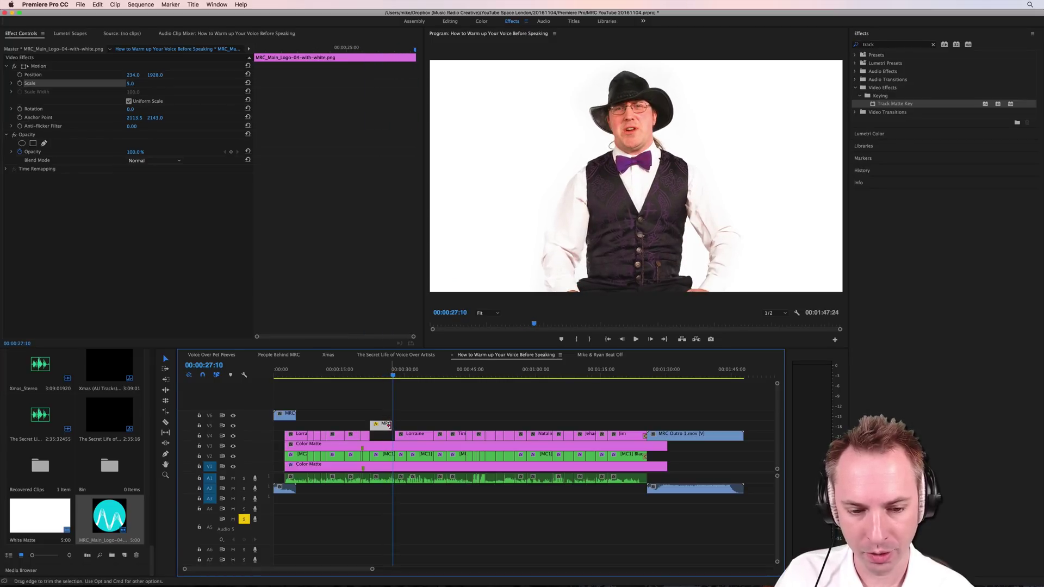
{"action": "left_click_drag", "start_coordinate": [389, 425], "coordinate": [643, 424]}
{"action": "left_click_drag", "start_coordinate": [372, 425], "coordinate": [285, 425]}
{"action": "left_click", "coordinate": [379, 378]}
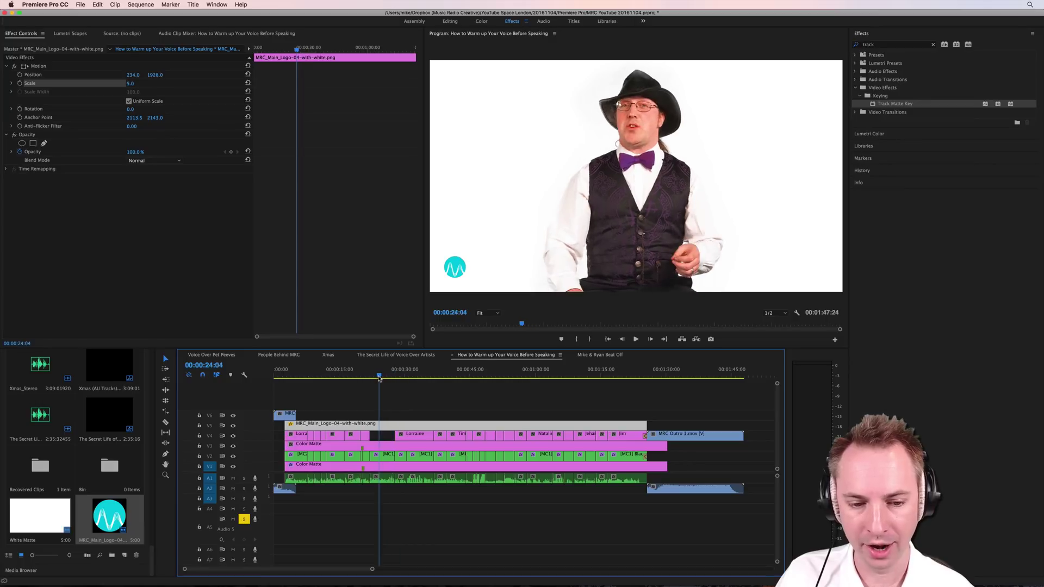
{"action": "left_click_drag", "start_coordinate": [379, 378], "coordinate": [380, 378]}
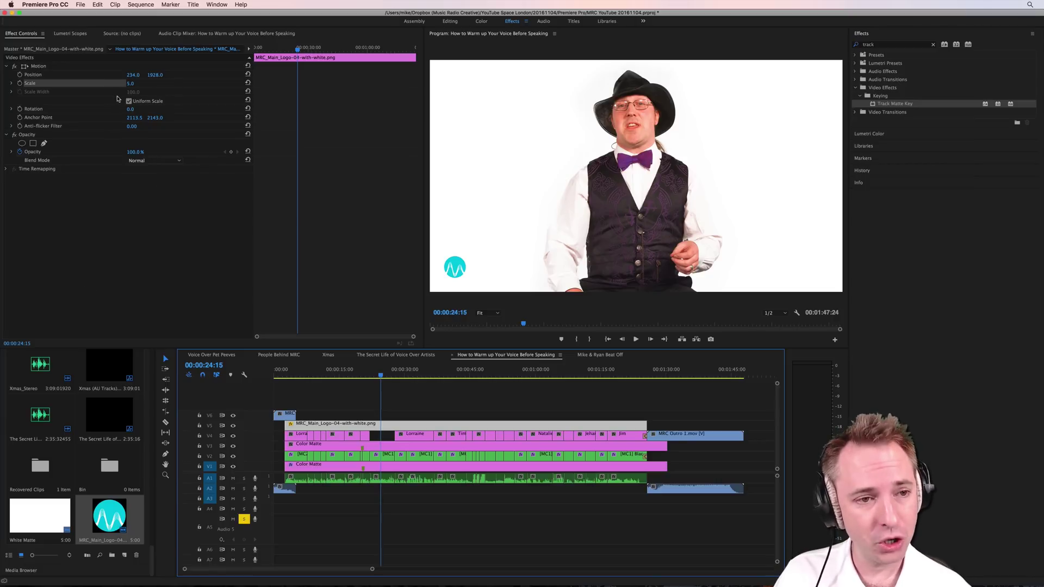
Create a new still title named 'Malk Name' via Title > New Title
{"action": "left_click", "coordinate": [194, 5]}
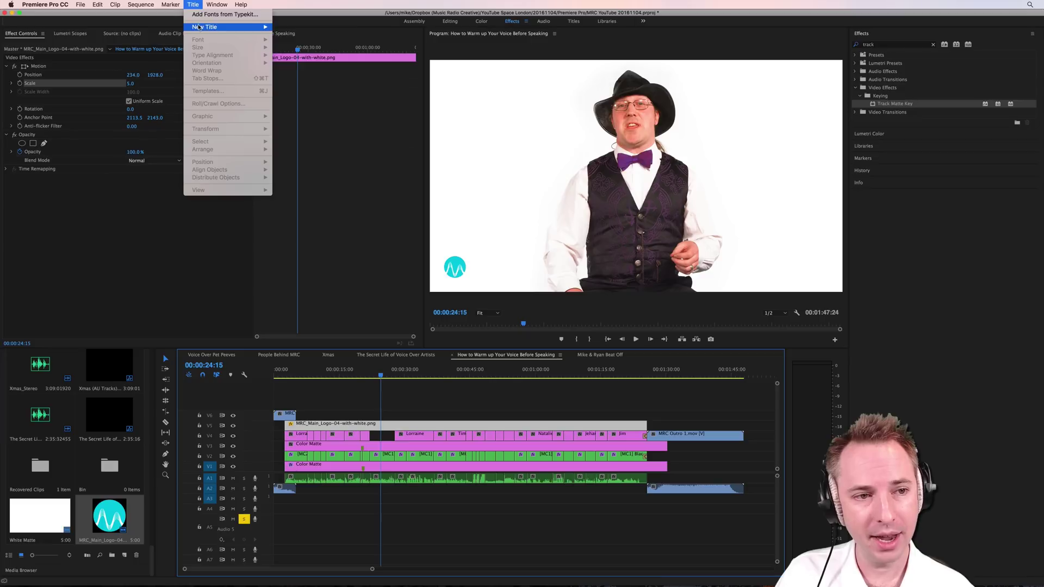
{"action": "mouse_move", "coordinate": [200, 28]}
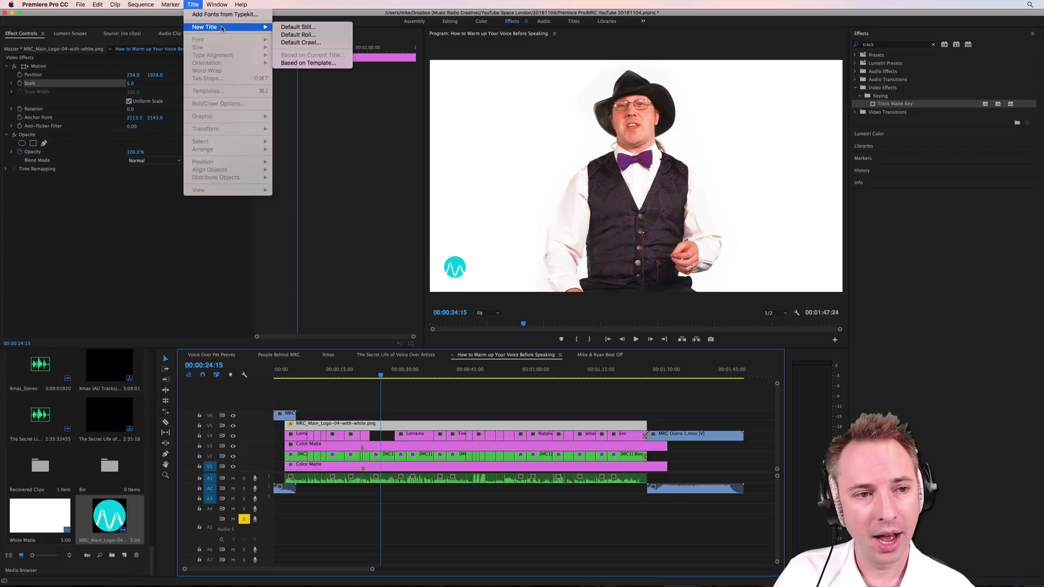
{"action": "left_click", "coordinate": [195, 4]}
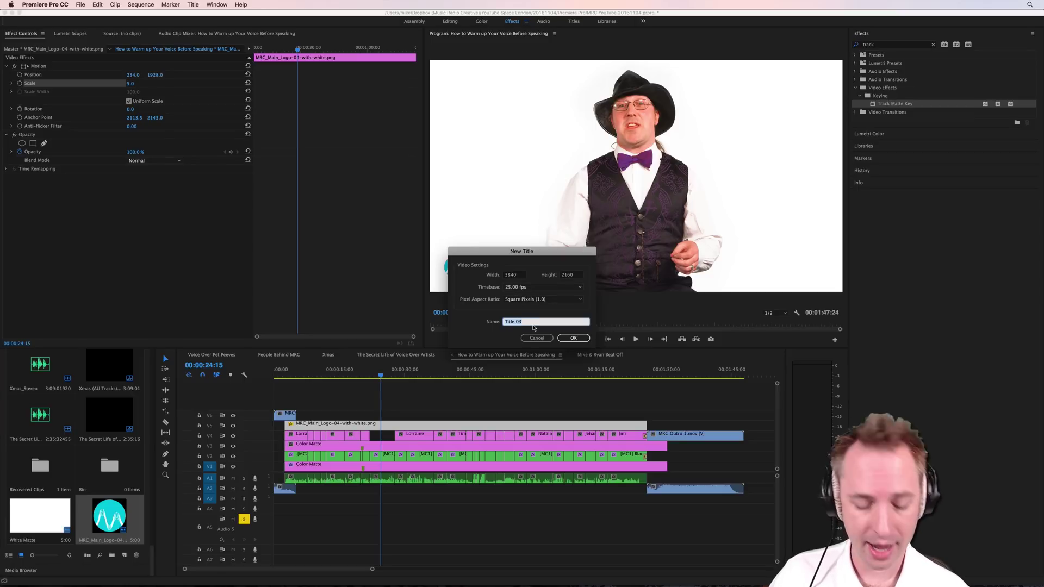
{"action": "type", "text": "Malk"}
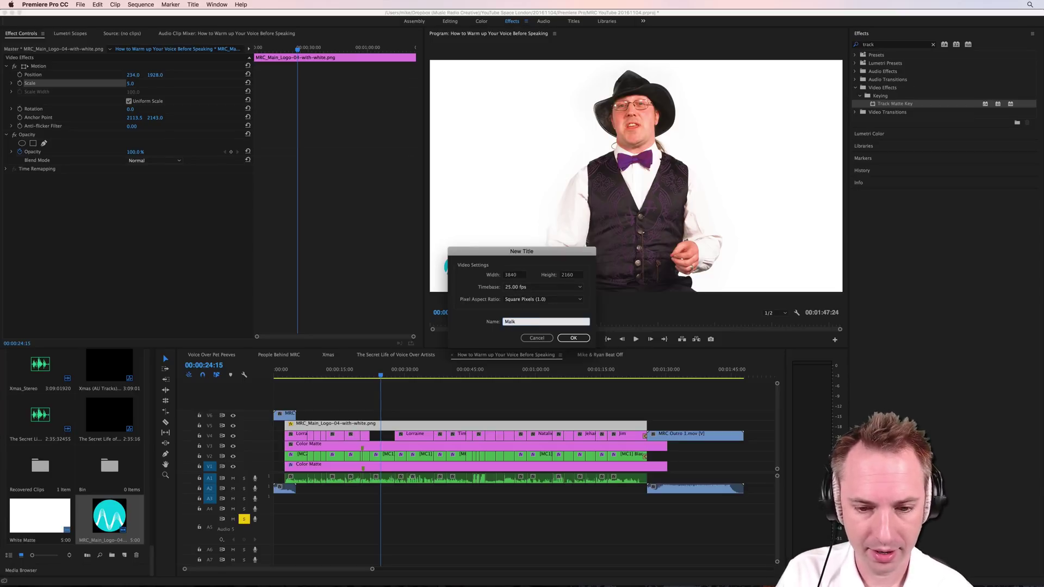
{"action": "type", "text": " Name"}
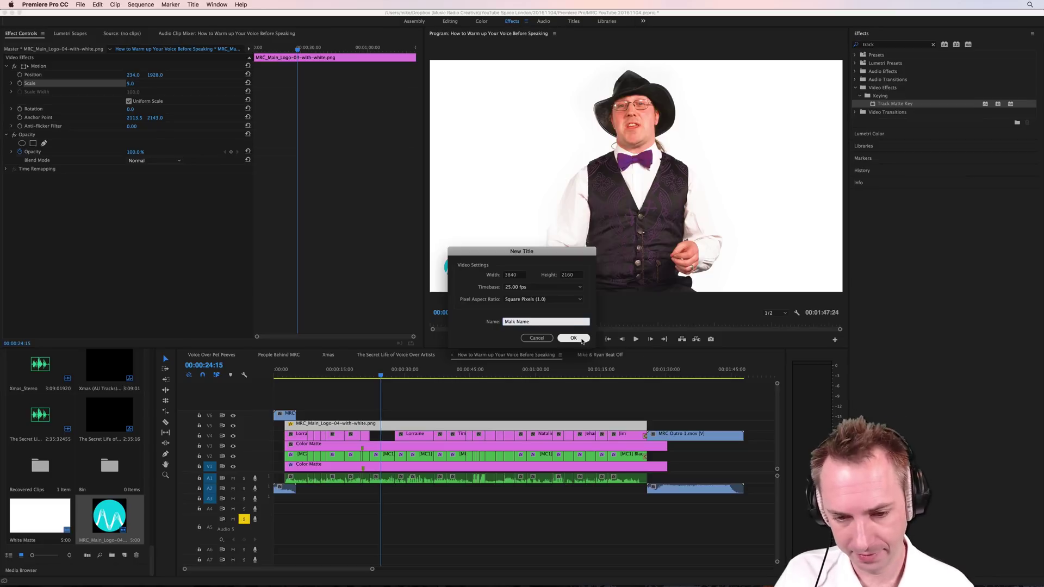
{"action": "left_click", "coordinate": [578, 338]}
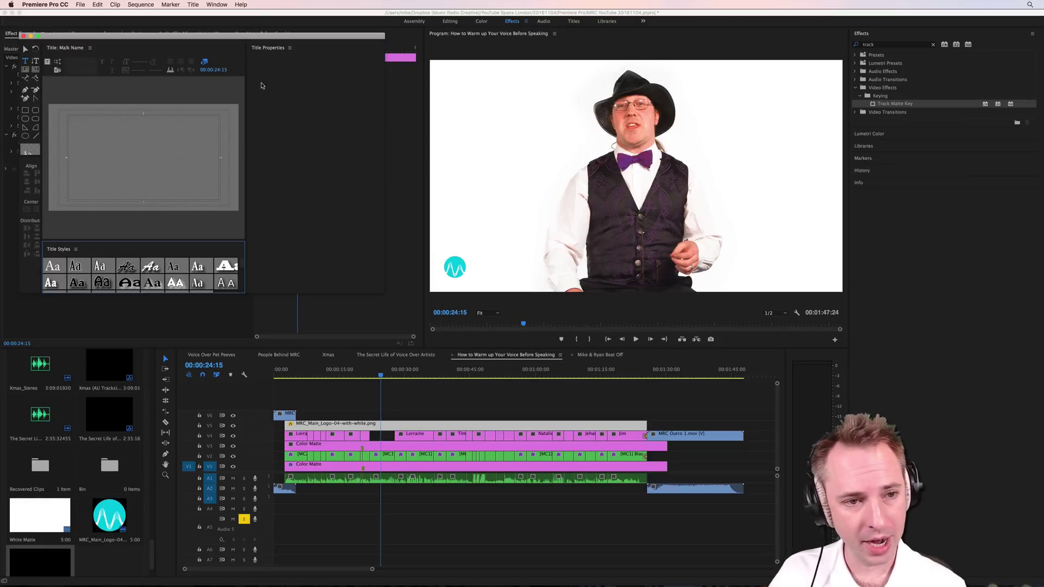
With the Type Tool, start the name text beside the logo at the title's lower left
{"action": "left_click_drag", "start_coordinate": [254, 38], "coordinate": [441, 55]}
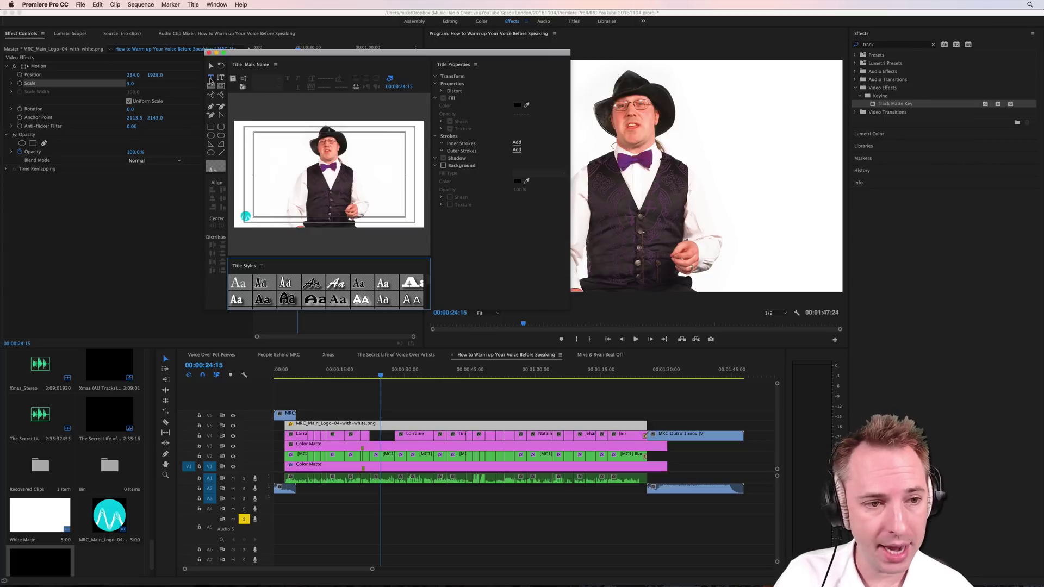
{"action": "left_click", "coordinate": [211, 79]}
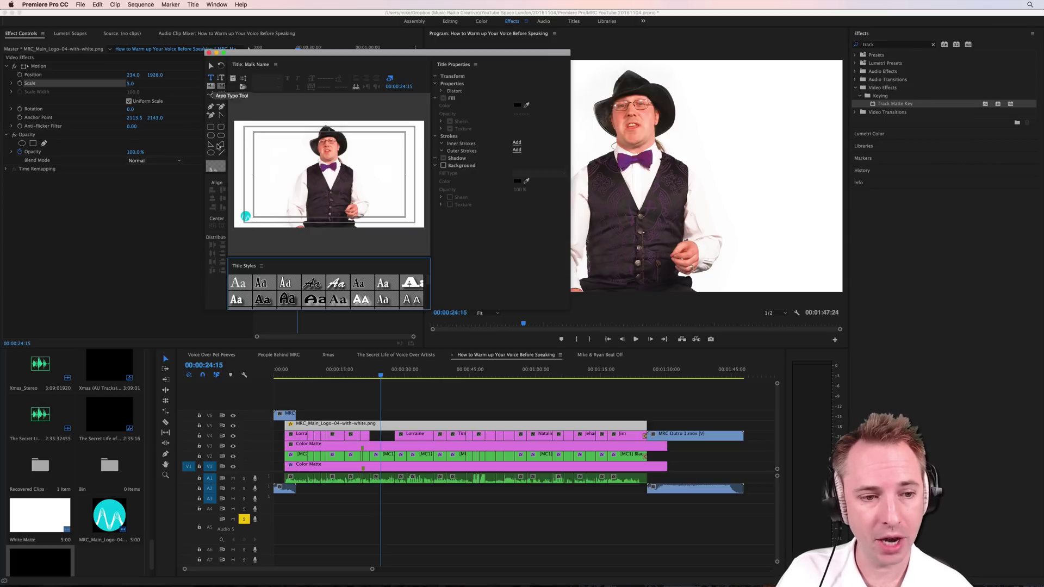
{"action": "left_click", "coordinate": [259, 219]}
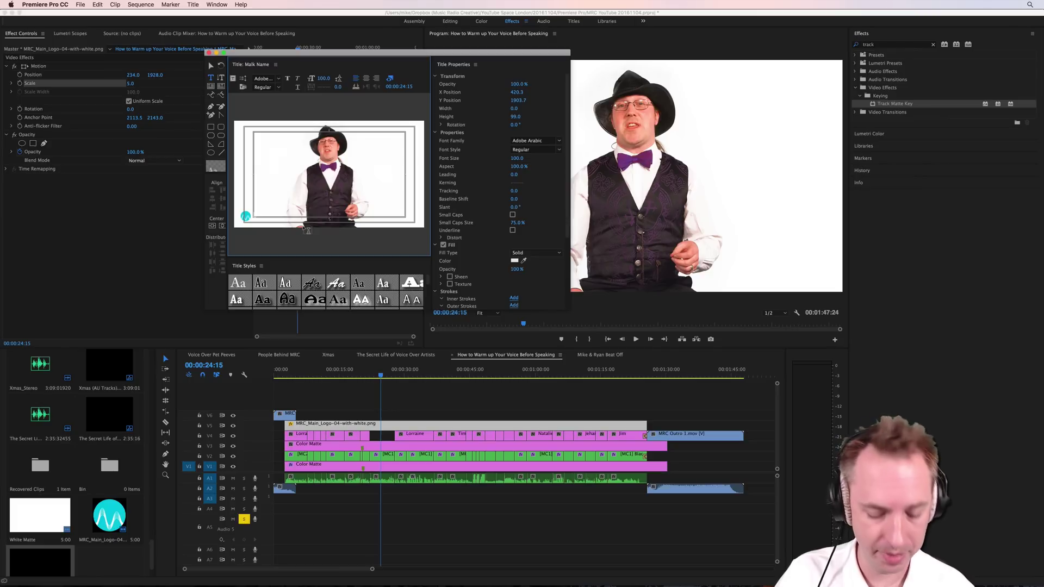
{"action": "type", "text": "M"}
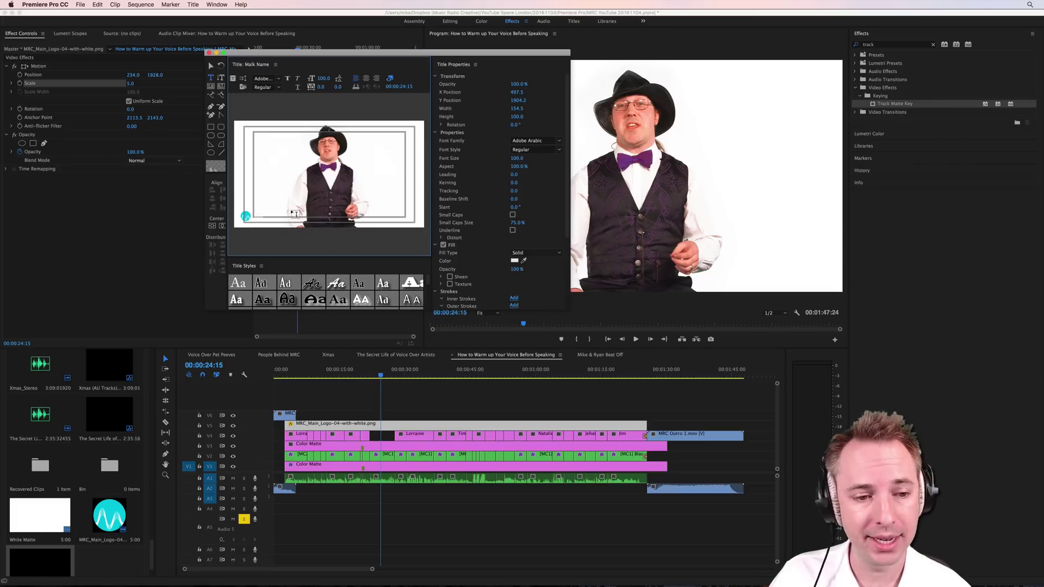
Set the text font to Work Sans and fill it with the logo's eyedropped teal
{"action": "left_click", "coordinate": [279, 82]}
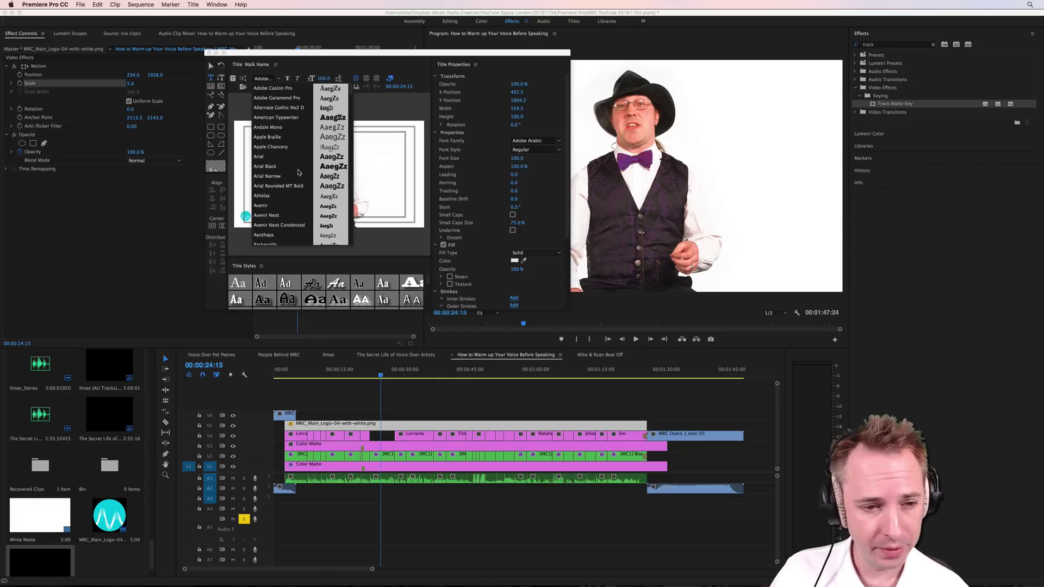
{"action": "scroll", "coordinate": [299, 173], "scroll_direction": "down", "scroll_amount": 10}
{"action": "scroll", "coordinate": [299, 173], "scroll_direction": "down", "scroll_amount": 20}
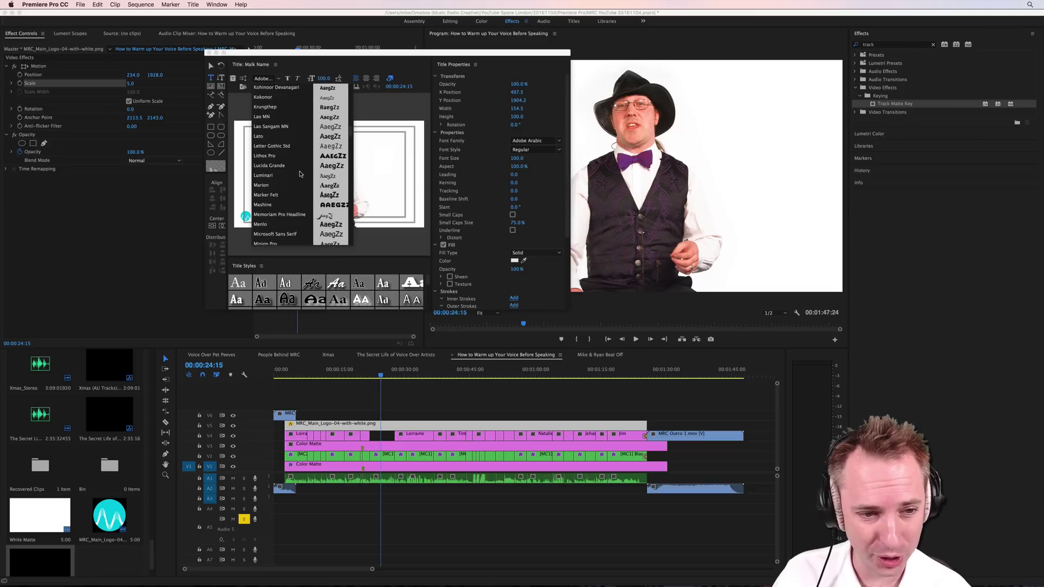
{"action": "scroll", "coordinate": [299, 173], "scroll_direction": "up", "scroll_amount": 20}
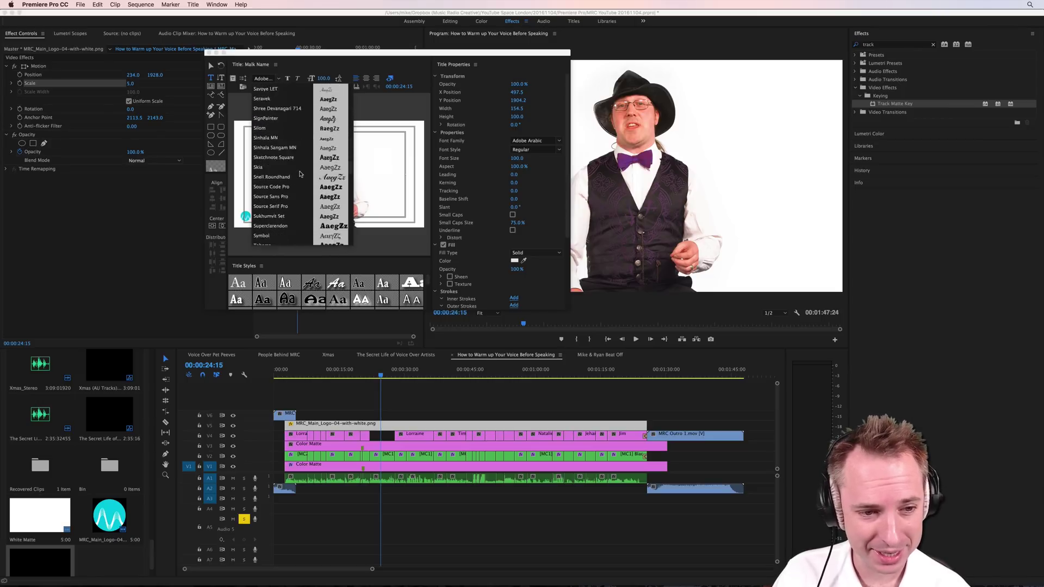
{"action": "scroll", "coordinate": [300, 173], "scroll_direction": "down", "scroll_amount": 20}
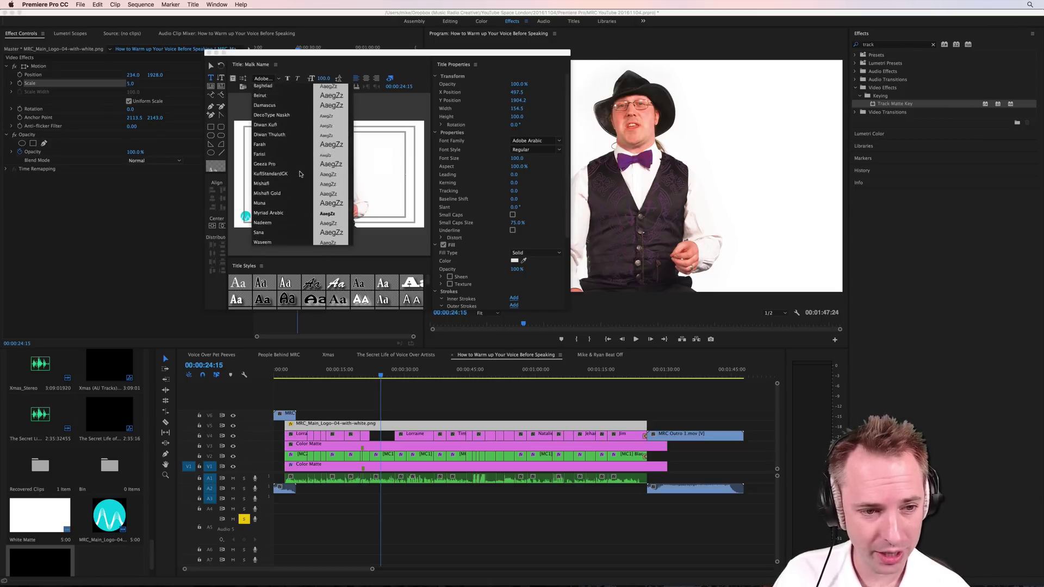
{"action": "scroll", "coordinate": [300, 173], "scroll_direction": "down", "scroll_amount": 5}
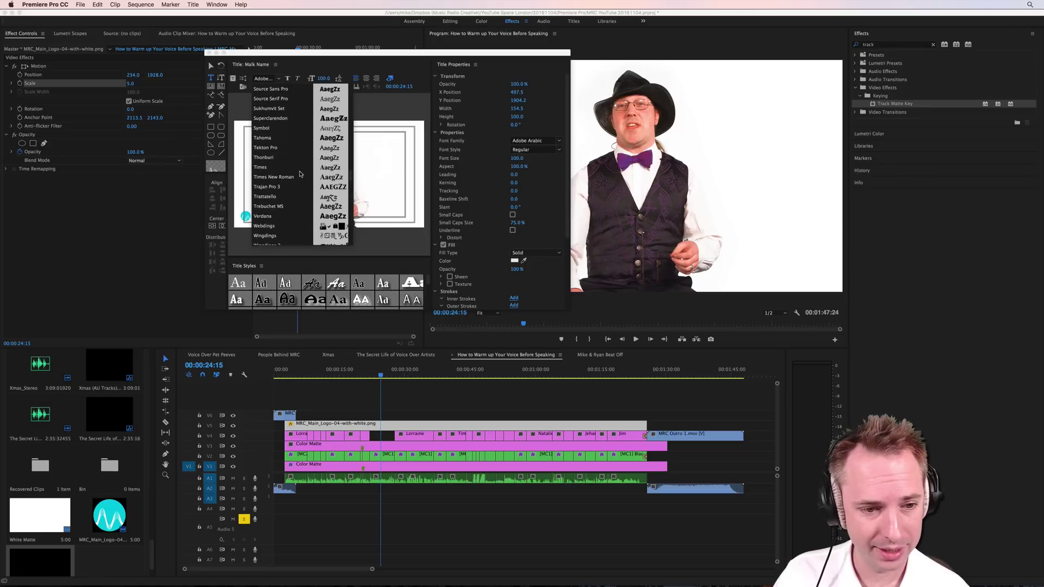
{"action": "left_click", "coordinate": [266, 211]}
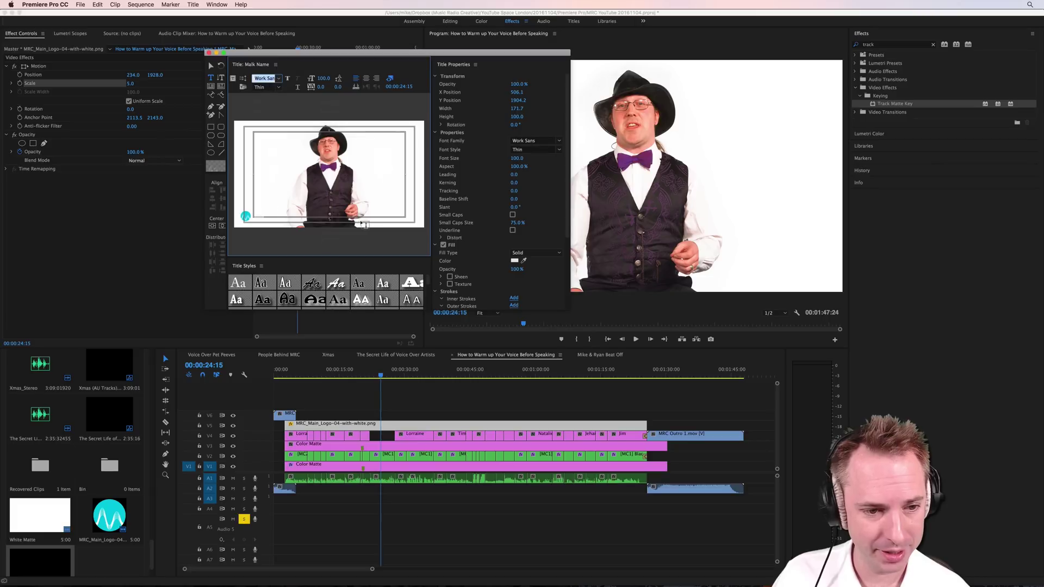
{"action": "left_click", "coordinate": [524, 261]}
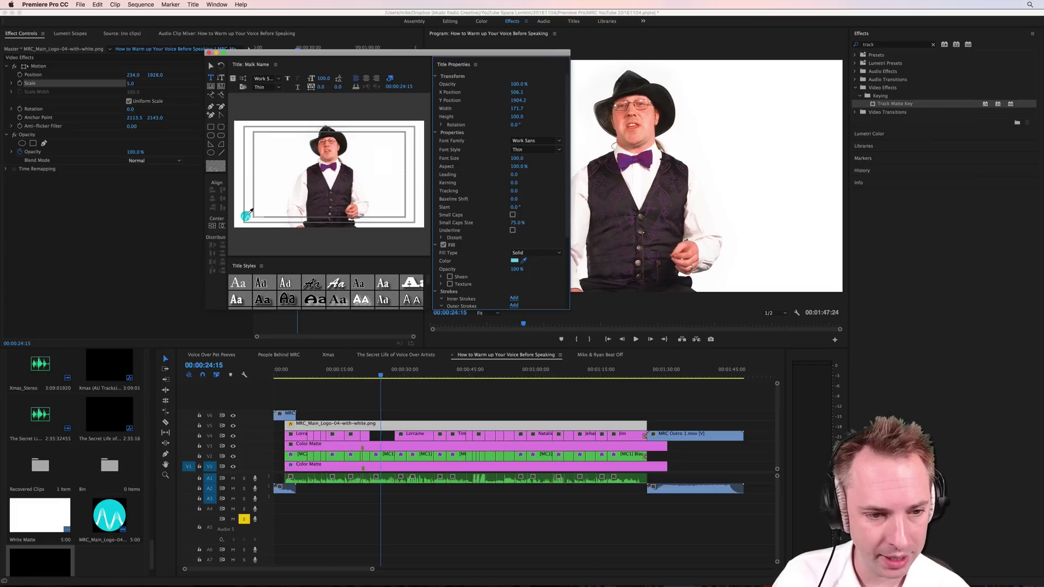
{"action": "left_click", "coordinate": [247, 215]}
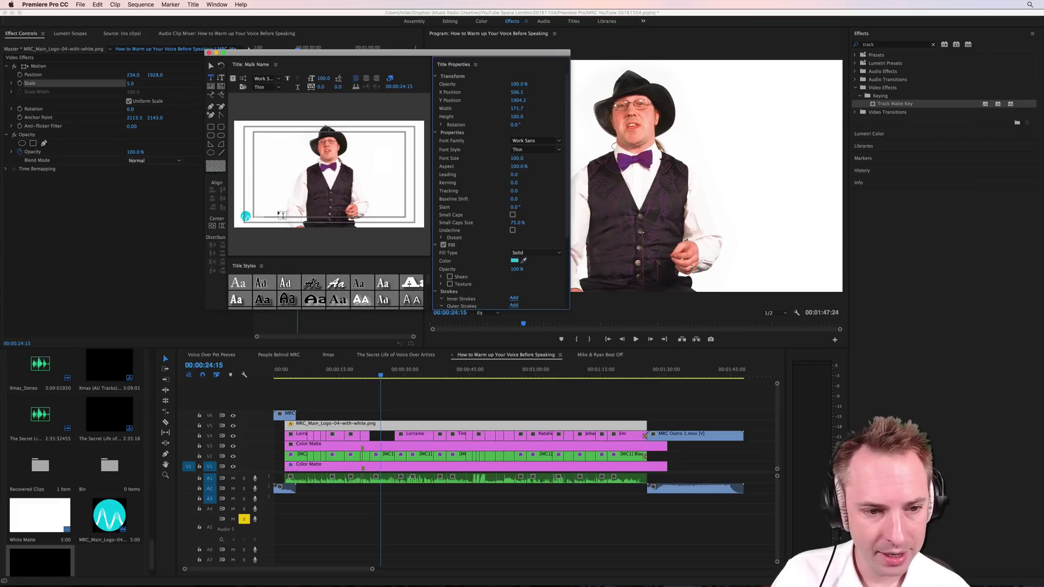
Make the Malk text Bold and adjust its font size, entering 235
{"action": "left_click", "coordinate": [323, 79]}
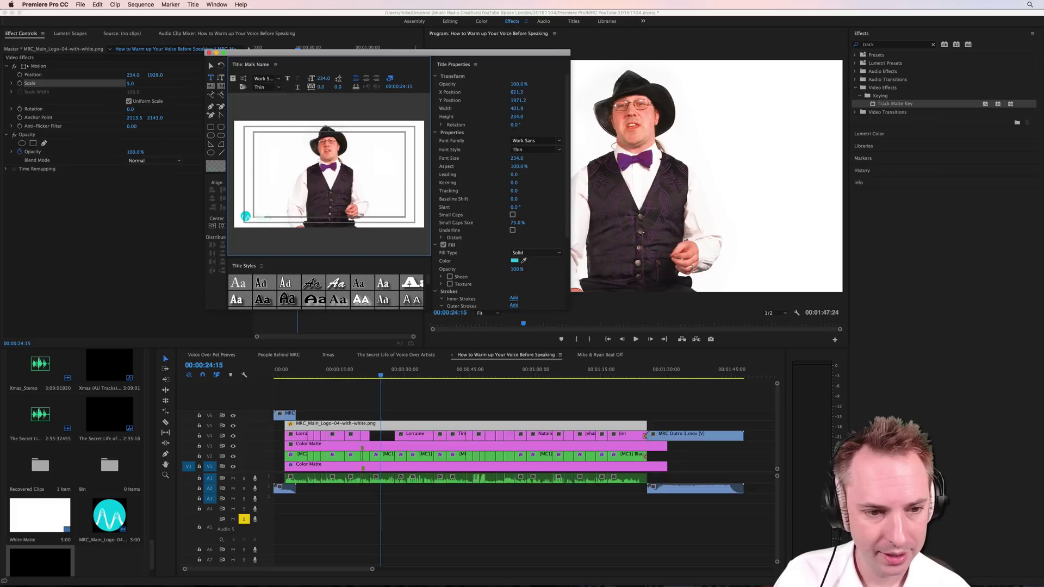
{"action": "left_click_drag", "start_coordinate": [322, 80], "coordinate": [344, 80]}
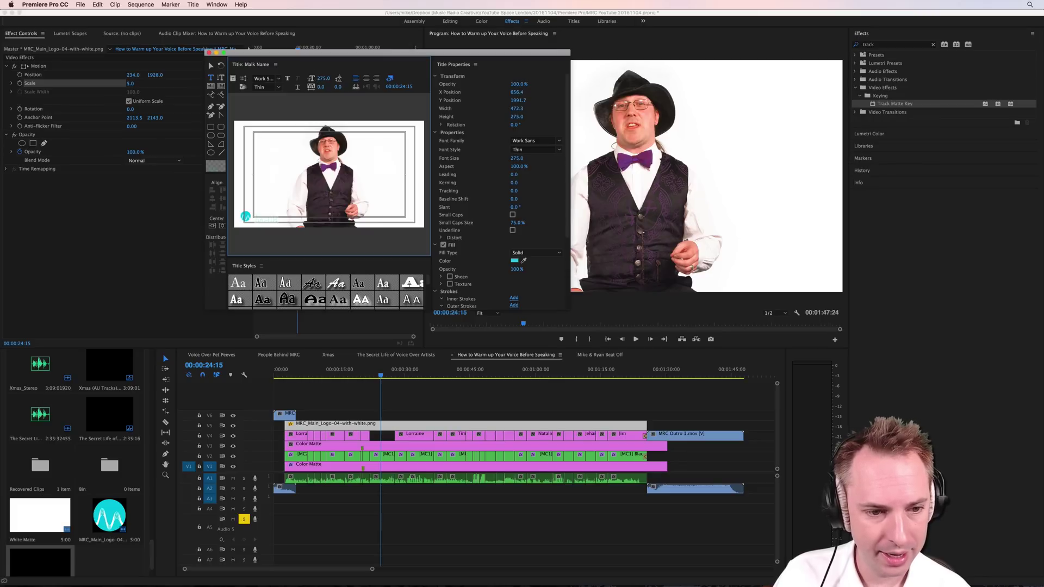
{"action": "left_click", "coordinate": [558, 150]}
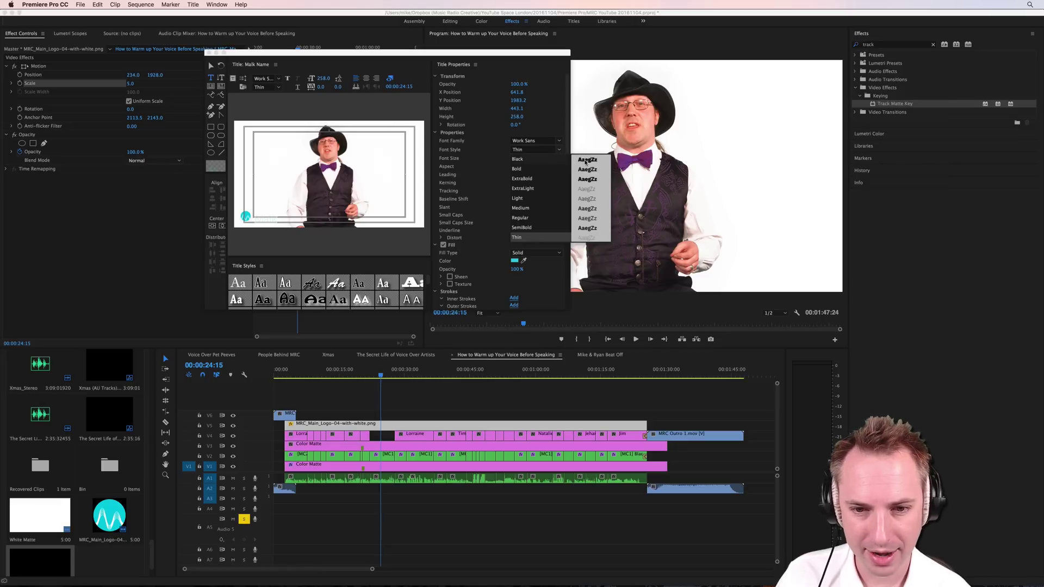
{"action": "left_click", "coordinate": [549, 169]}
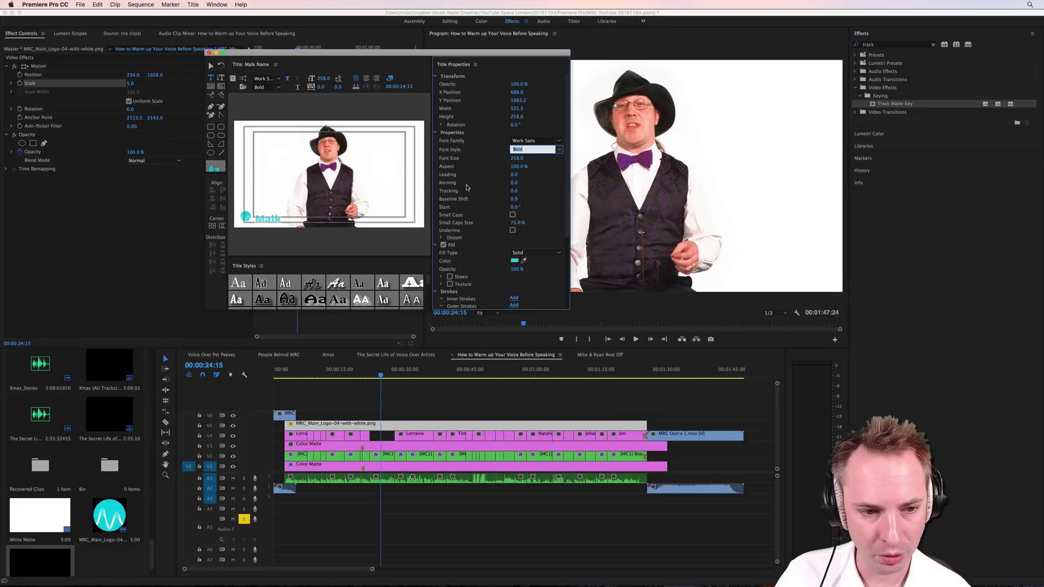
{"action": "left_click", "coordinate": [324, 82]}
{"action": "type", "text": "235"}
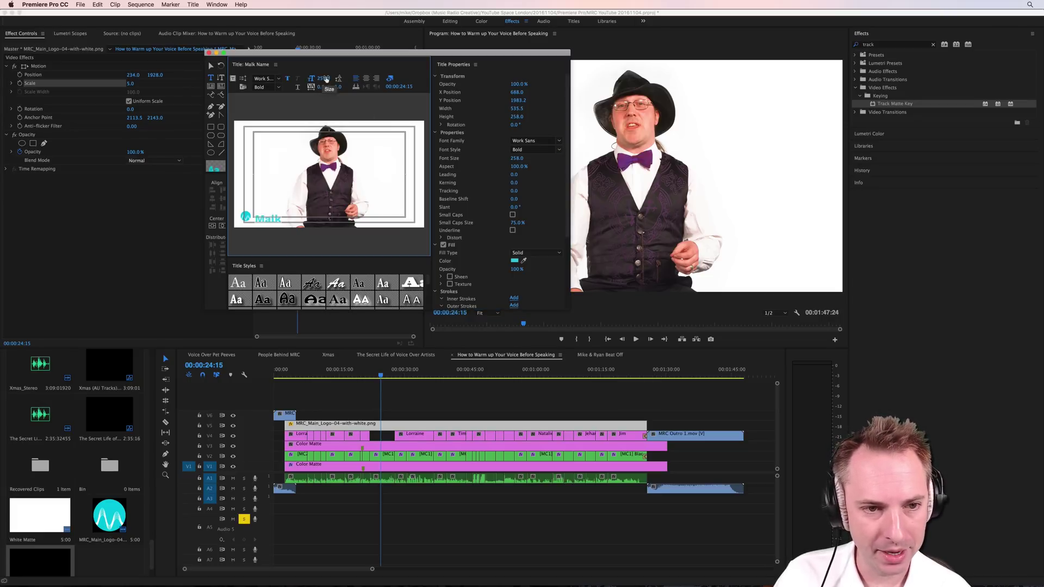
{"action": "key", "text": "Return"}
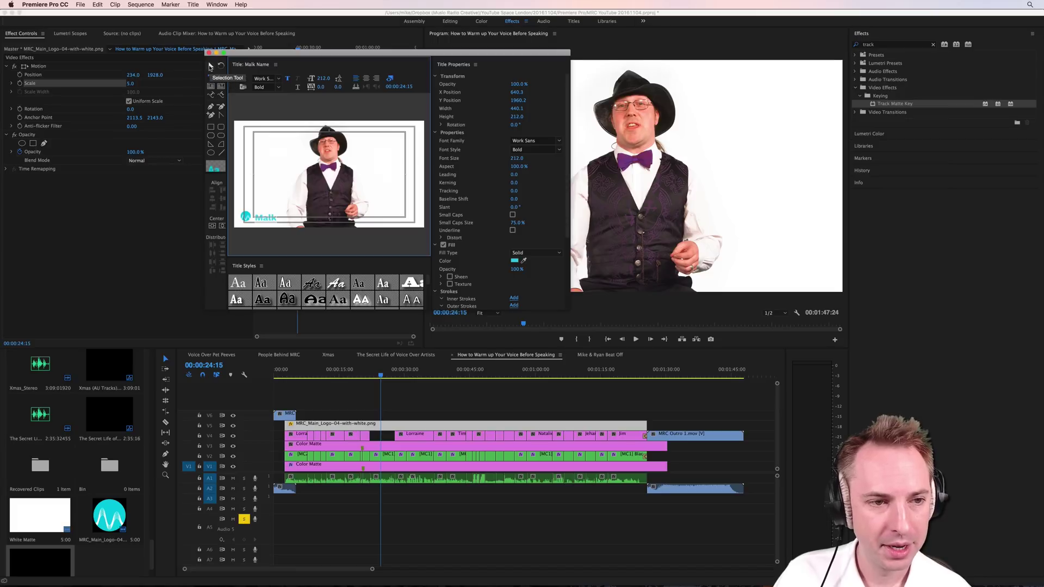
Move the Malk text to X 623.8, Y 1943.7, just right of the logo
{"action": "left_click", "coordinate": [210, 66]}
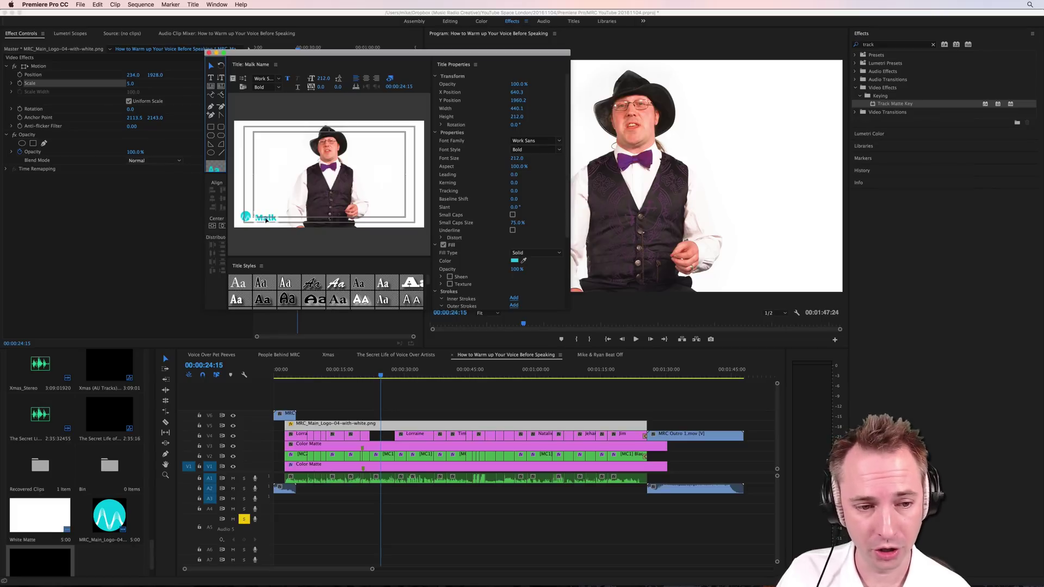
{"action": "mouse_move", "coordinate": [265, 220]}
{"action": "left_mouse_down"}
{"action": "mouse_move", "coordinate": [332, 157]}
{"action": "mouse_move", "coordinate": [339, 169]}
{"action": "mouse_move", "coordinate": [265, 220]}
{"action": "left_mouse_up"}
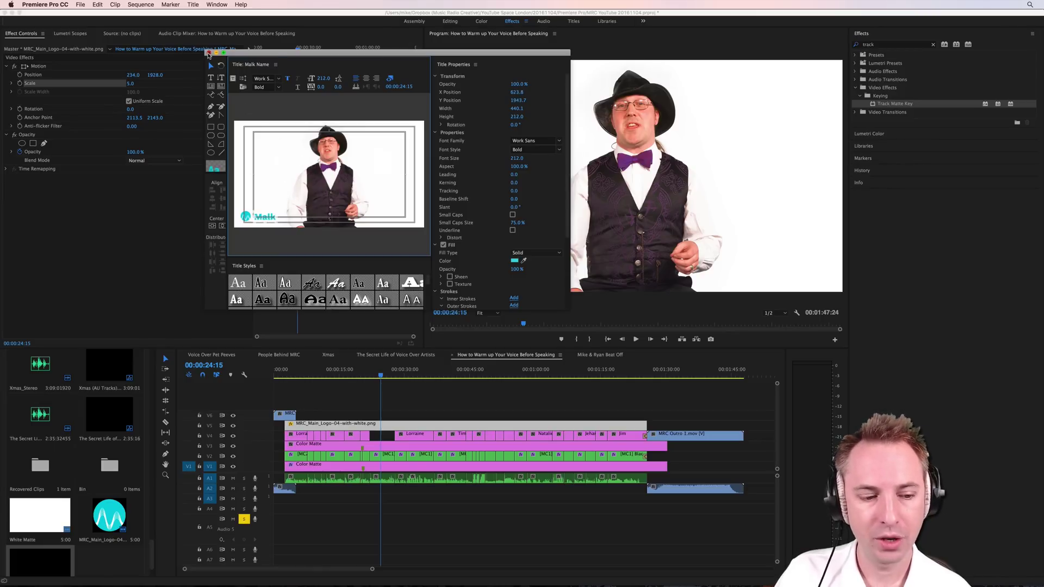
Place the Malk Name title on an upper video track above the presenter and reopen it
{"action": "left_click", "coordinate": [209, 53]}
{"action": "scroll", "coordinate": [68, 546], "scroll_direction": "down", "scroll_amount": 2}
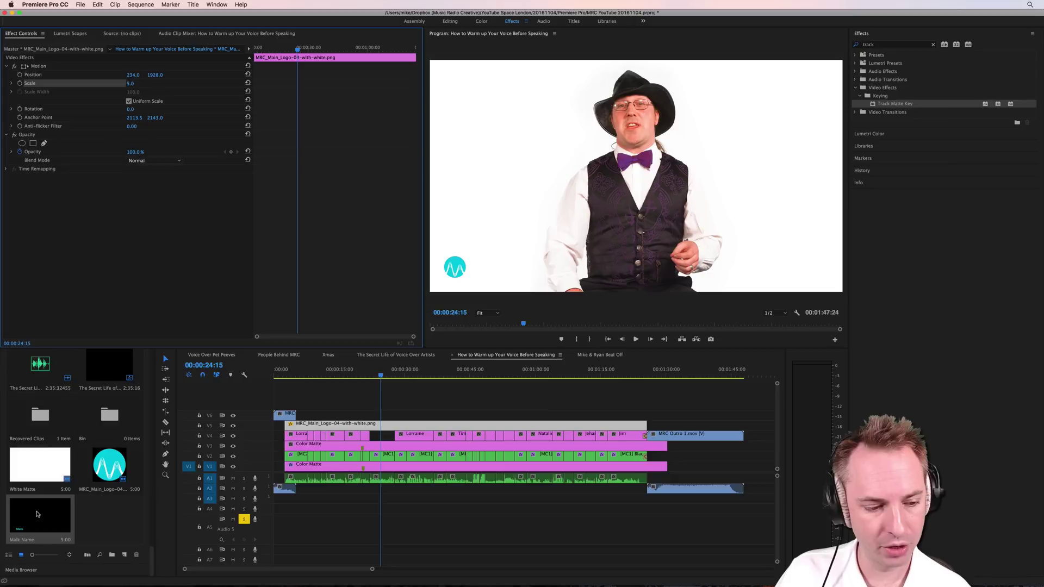
{"action": "left_click", "coordinate": [28, 526]}
{"action": "left_click_drag", "start_coordinate": [28, 526], "coordinate": [389, 439]}
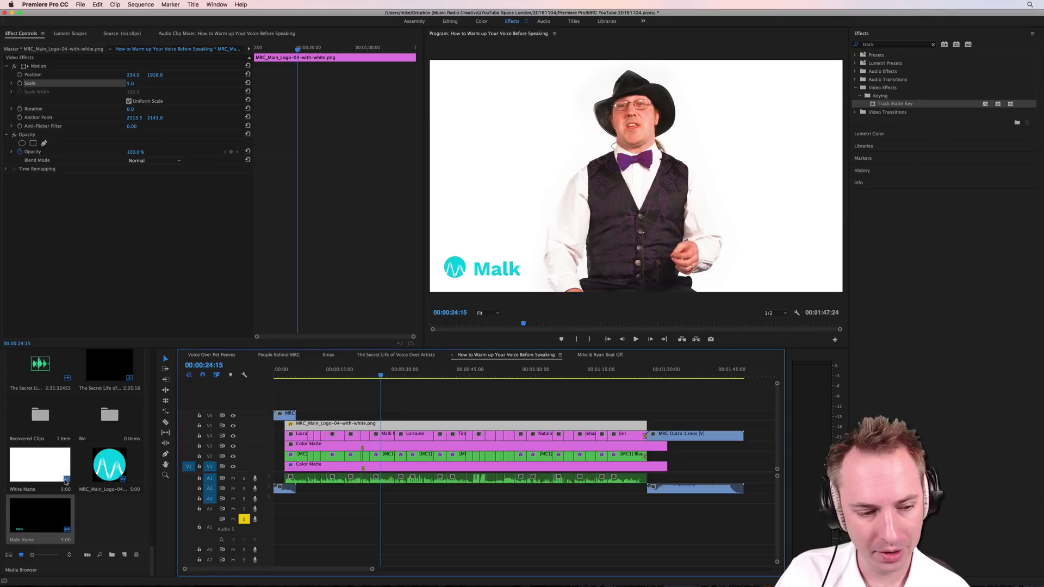
{"action": "double_click", "coordinate": [45, 511]}
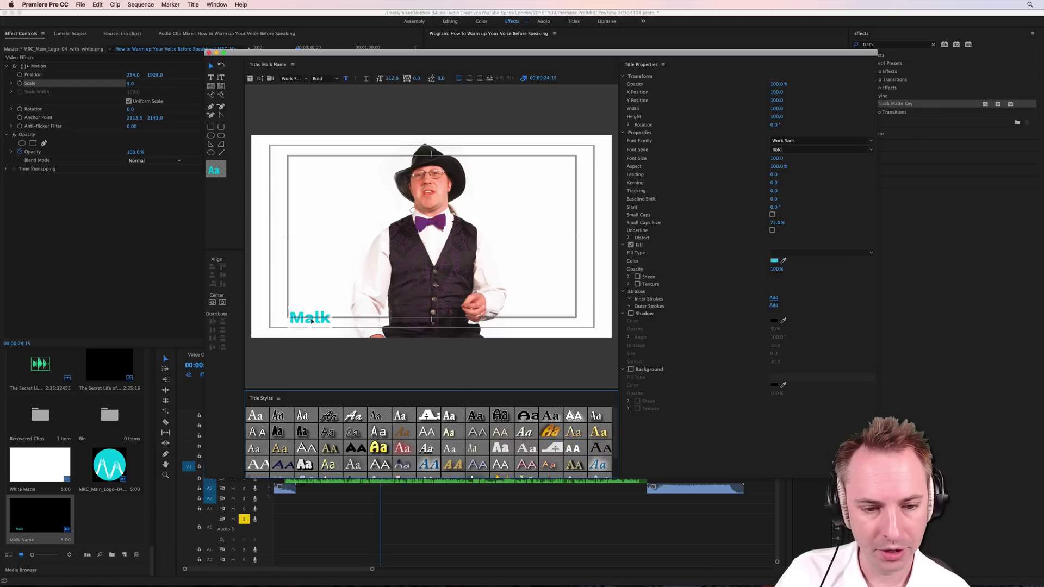
Select the bold teal 'Malk' text object to check it, then close the Titler
{"action": "left_click", "coordinate": [312, 320]}
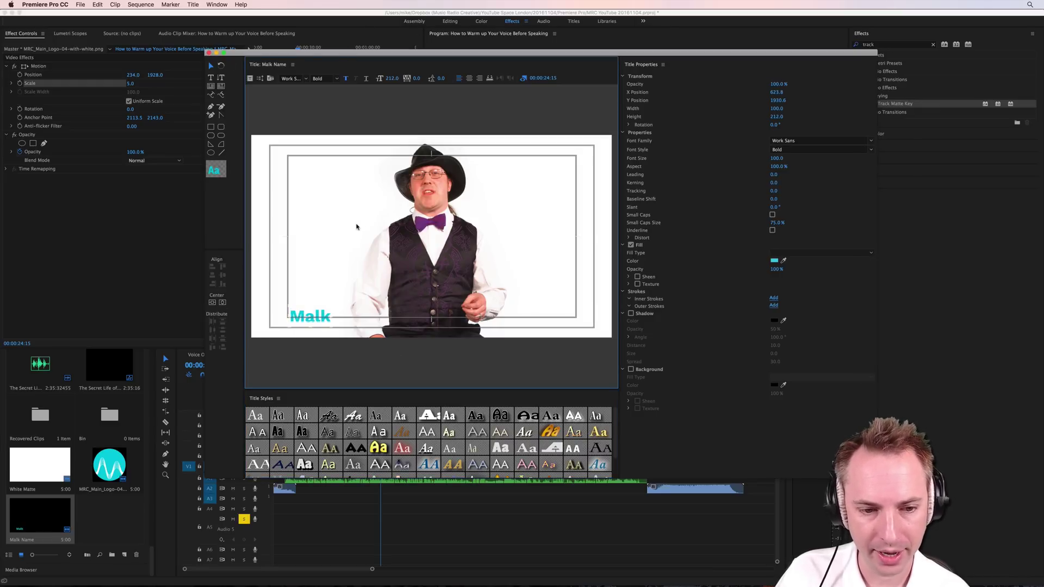
{"action": "key", "text": "super+w"}
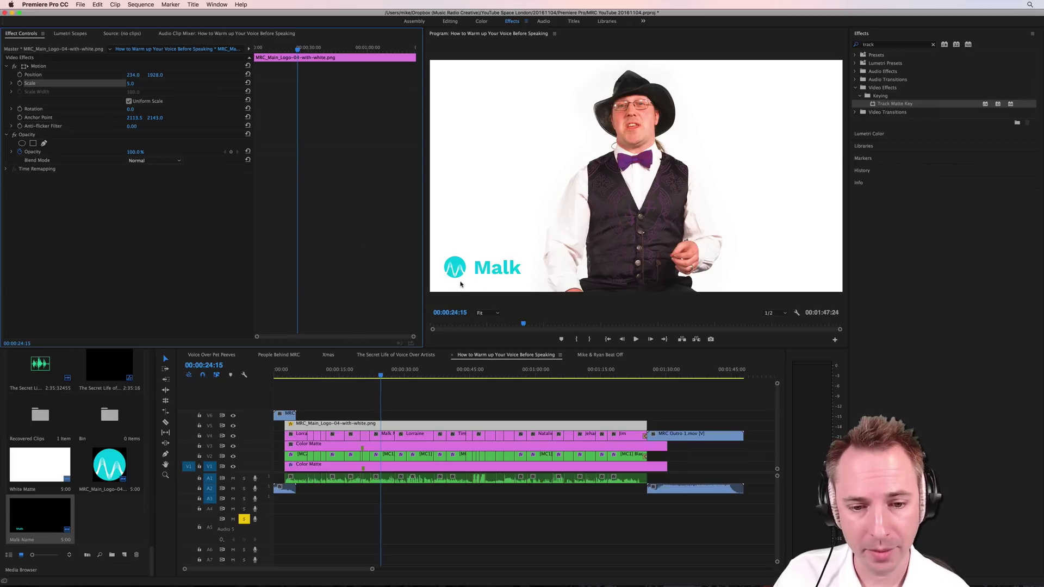